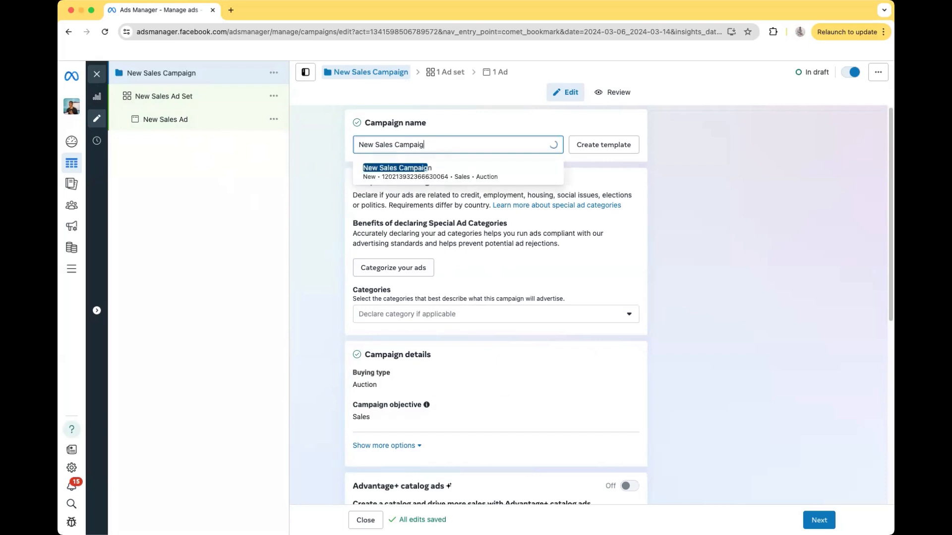
# Step: Rename the campaign as "L1| Bakery | Sales"
pyautogui.press('BackSpace')
pyautogui.press('BackSpace')
pyautogui.press('BackSpace')
pyautogui.press('BackSpace')
pyautogui.press('BackSpace')
pyautogui.press('BackSpace')
pyautogui.press('BackSpace')
pyautogui.press('BackSpace')
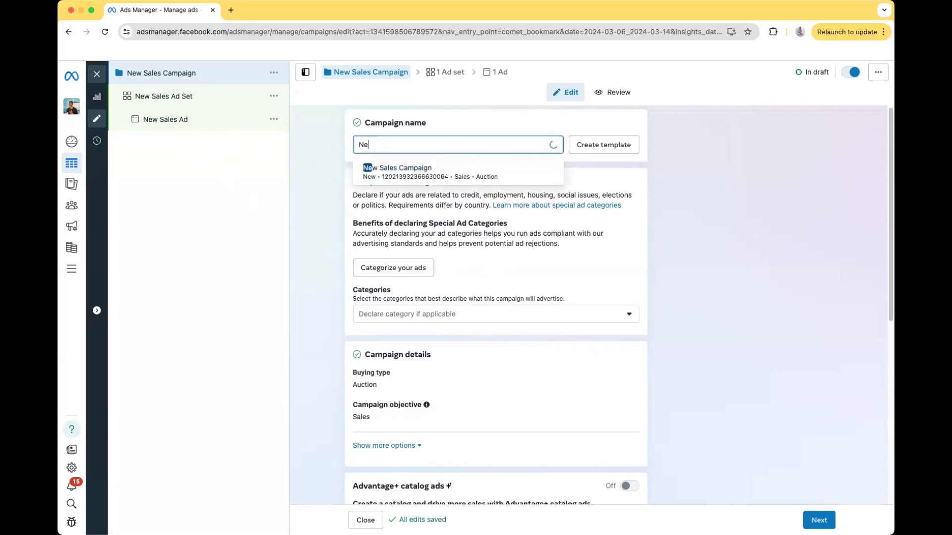
pyautogui.write('L1| Bak')
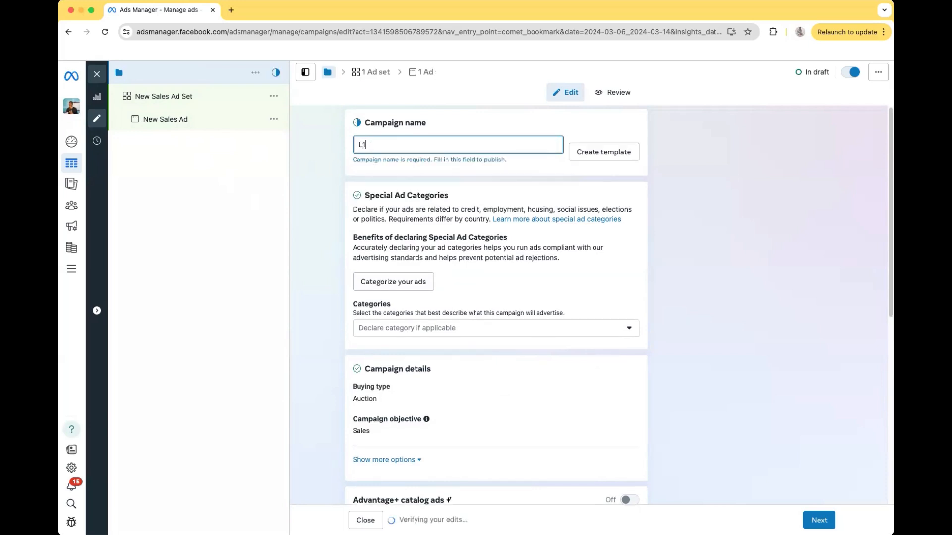
pyautogui.write('ery | ')
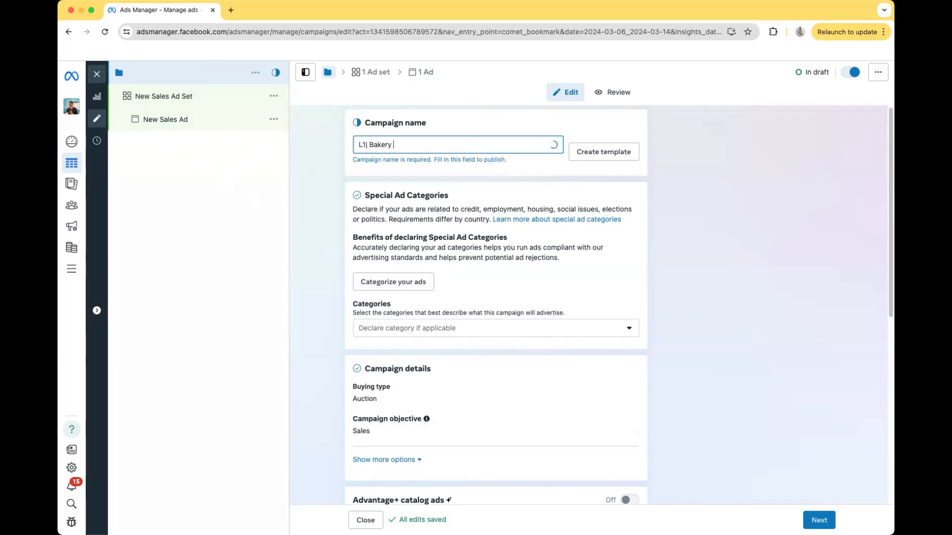
pyautogui.write('sqales')
pyautogui.press('BackSpace')
pyautogui.press('BackSpace')
pyautogui.press('BackSpace')
pyautogui.press('BackSpace')
pyautogui.press('BackSpace')
pyautogui.press('BackSpace')
pyautogui.write('Sales')
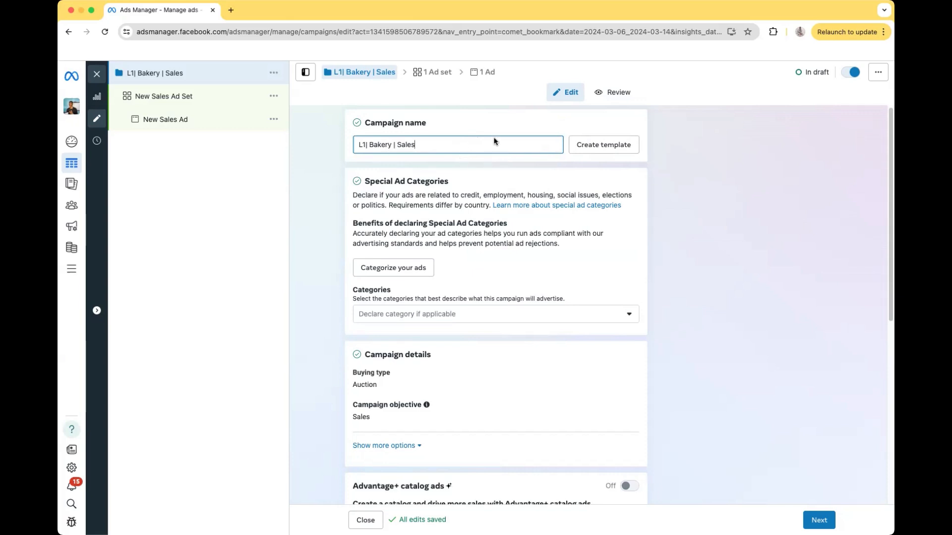
# Step: Look through the remaining campaign settings and proceed to the ad set level
pyautogui.scroll(-1, 495, 142)
pyautogui.scroll(-1, 495, 141)
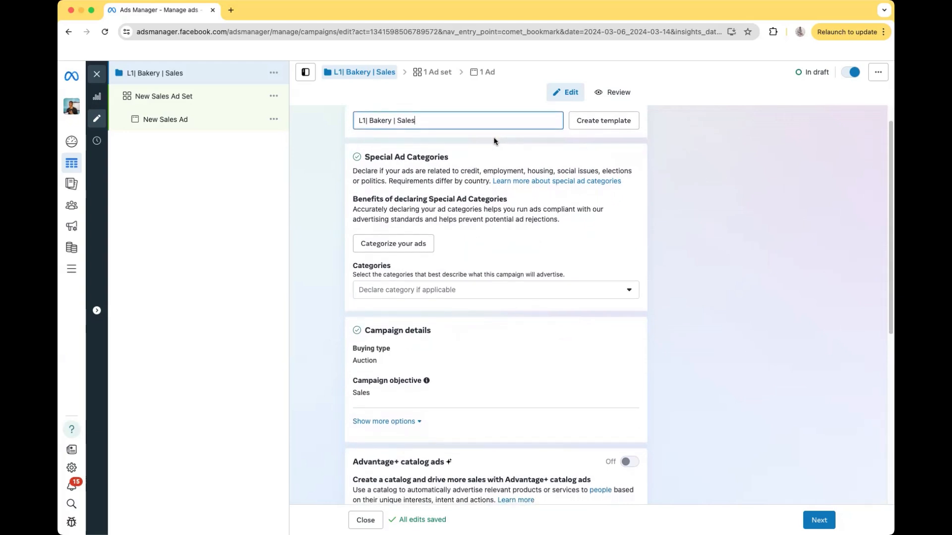
pyautogui.scroll(-5, 494, 141)
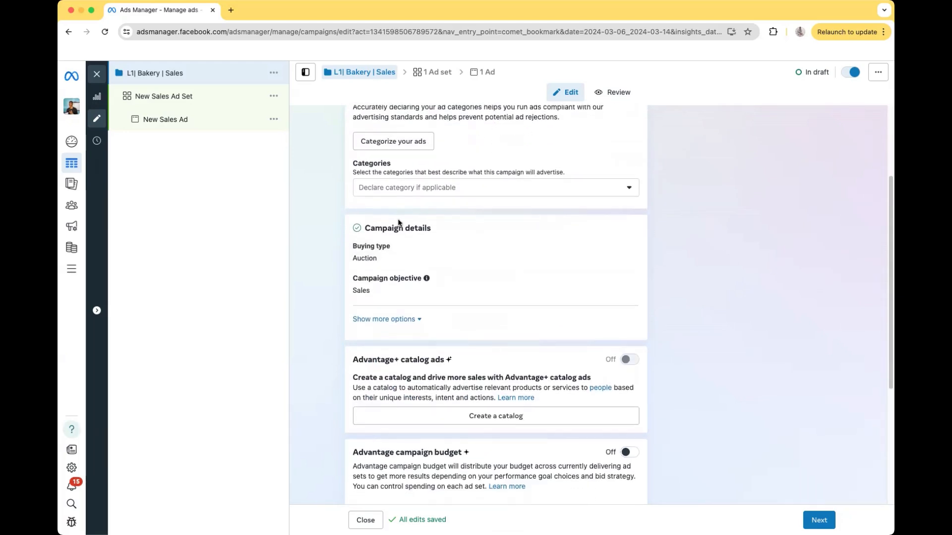
pyautogui.scroll(-10, 398, 223)
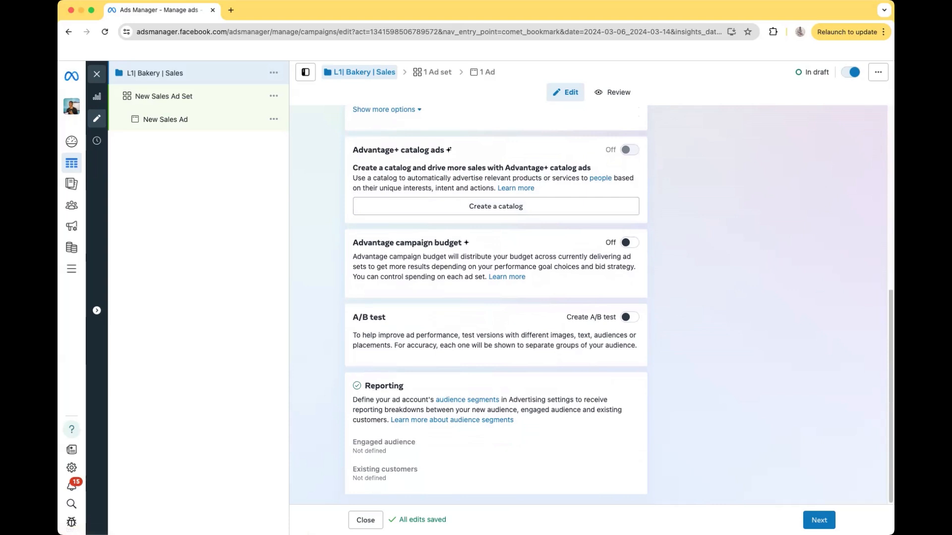
pyautogui.click(813, 521)
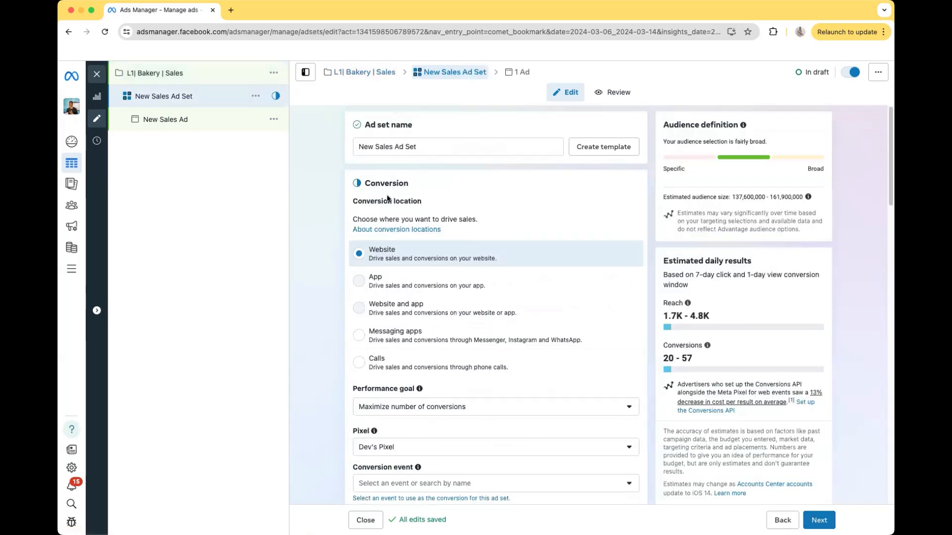
# Step: Clear the default name of the ad set, leaving its name field empty
pyautogui.scroll(-1, 419, 177)
pyautogui.click(426, 139)
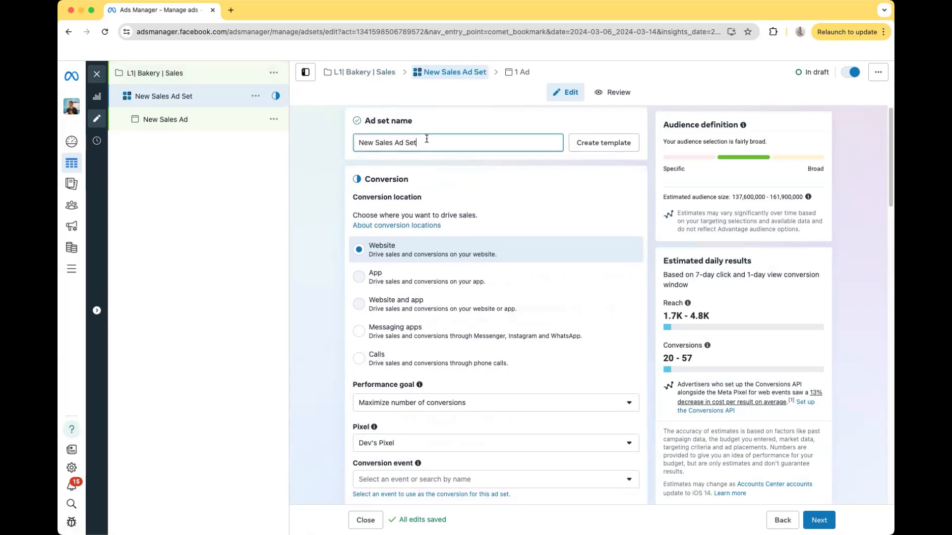
pyautogui.press('BackSpace')
pyautogui.press('BackSpace')
pyautogui.press('BackSpace')
pyautogui.press('BackSpace')
pyautogui.press('BackSpace')
pyautogui.press('BackSpace')
pyautogui.press('BackSpace')
pyautogui.press('BackSpace')
pyautogui.press('BackSpace')
pyautogui.press('BackSpace')
pyautogui.press('BackSpace')
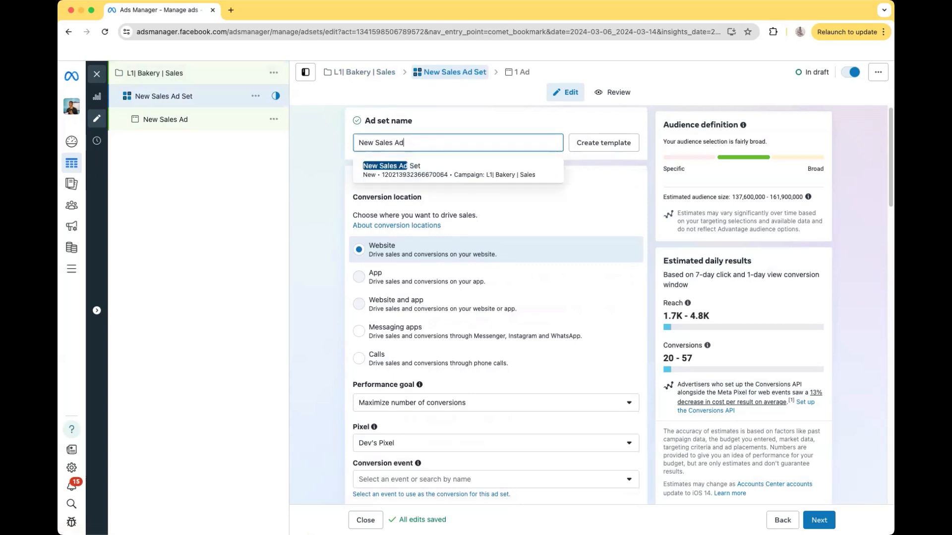
pyautogui.press('BackSpace')
pyautogui.press('BackSpace')
pyautogui.press('BackSpace')
pyautogui.press('BackSpace')
pyautogui.press('BackSpace')
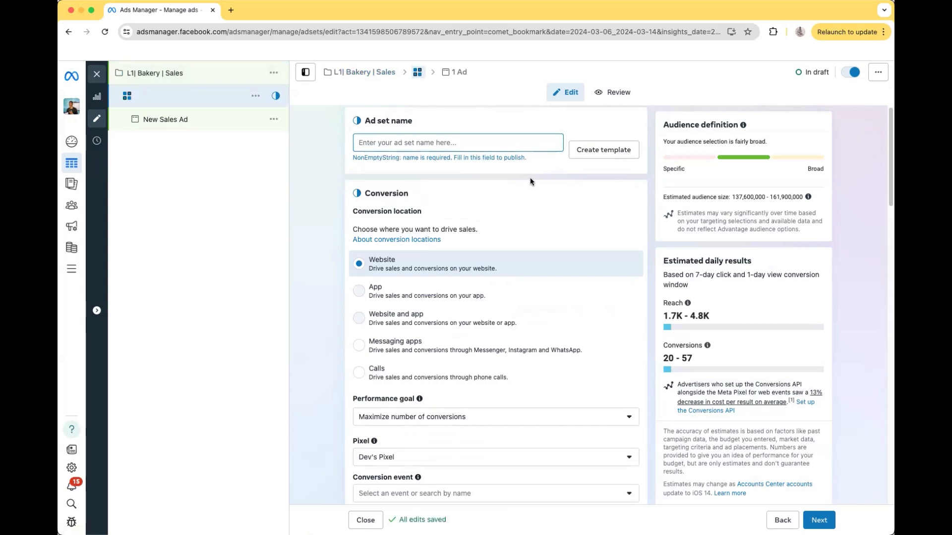
# Step: Examine the ad set's conversion, dynamic creative, and budget and schedule settings
pyautogui.scroll(-3, 529, 179)
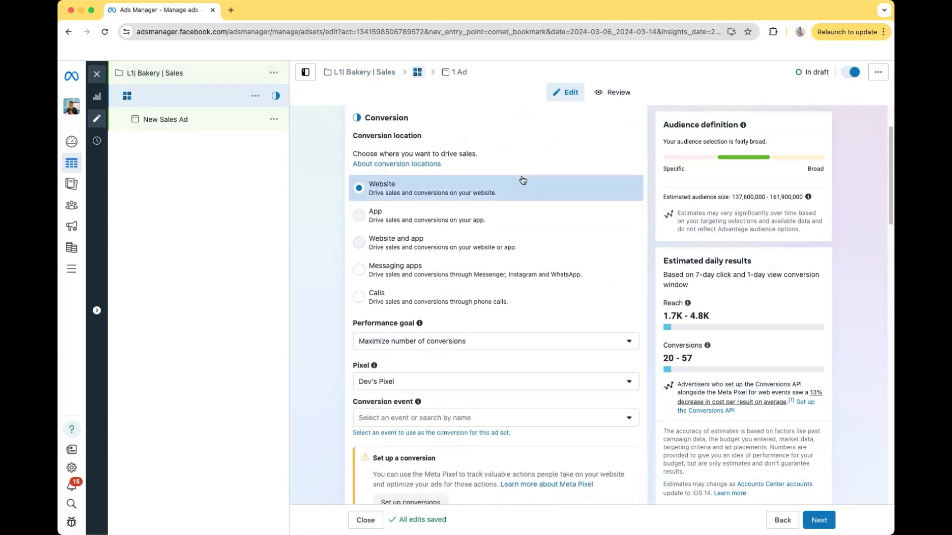
pyautogui.scroll(-1, 594, 186)
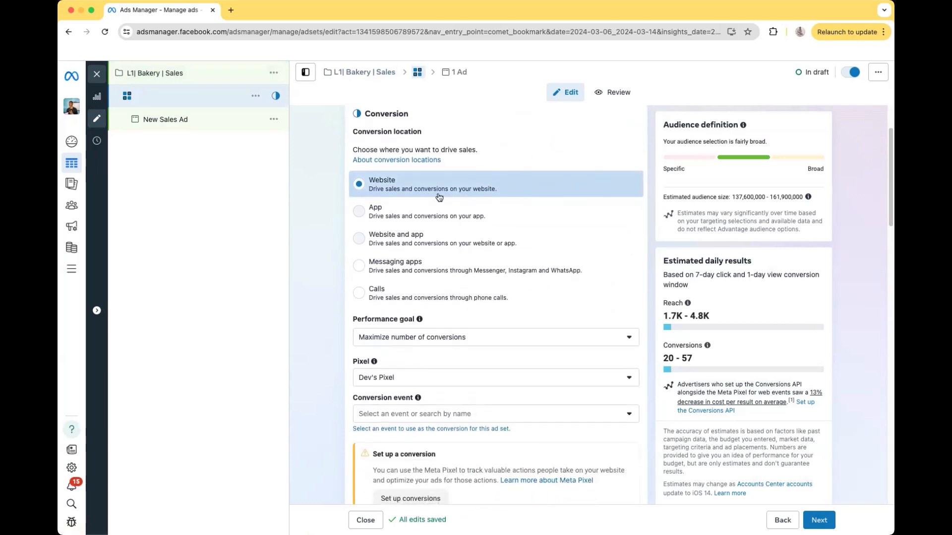
pyautogui.scroll(-5, 565, 205)
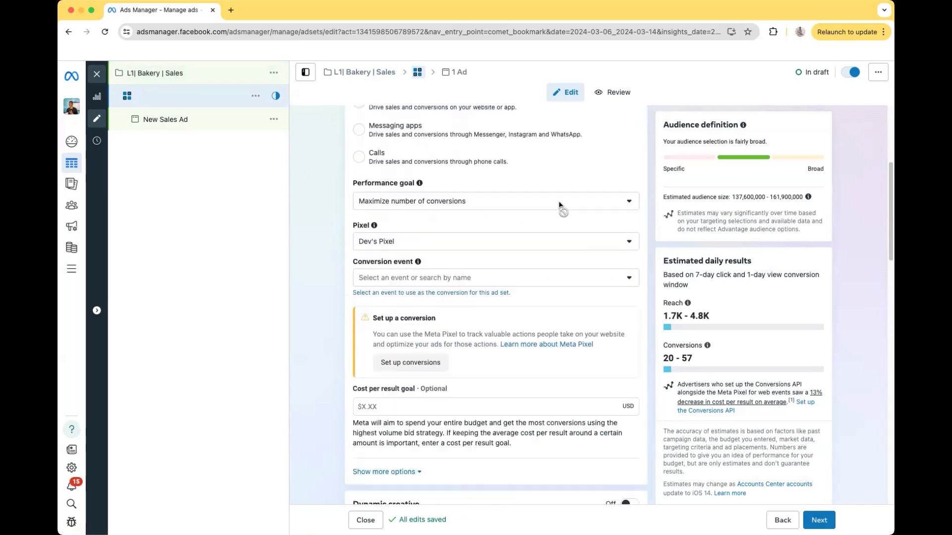
pyautogui.scroll(-1, 561, 205)
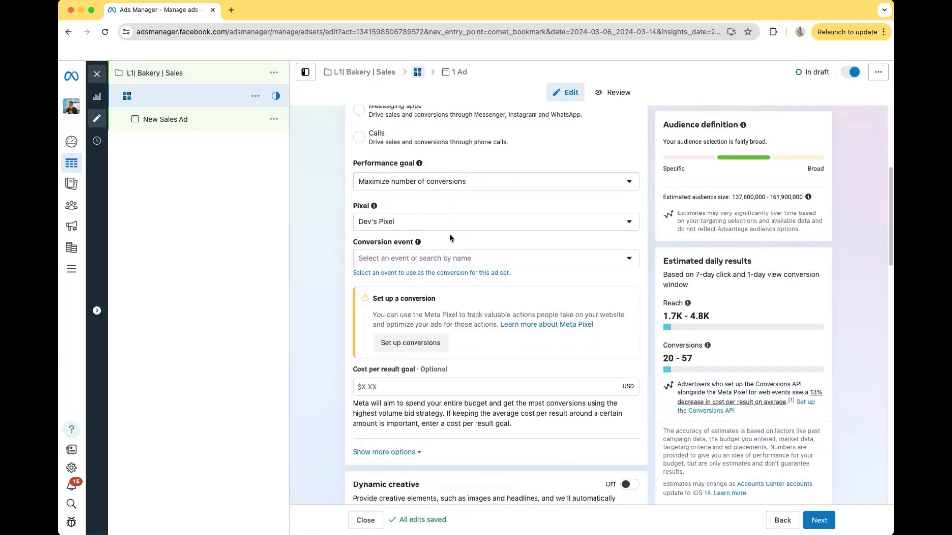
pyautogui.scroll(-2, 477, 281)
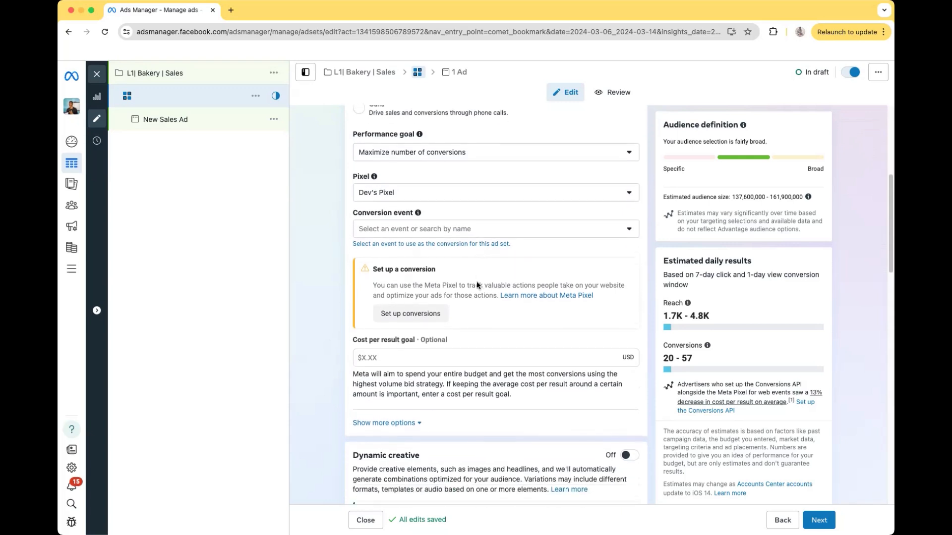
pyautogui.scroll(-1, 477, 285)
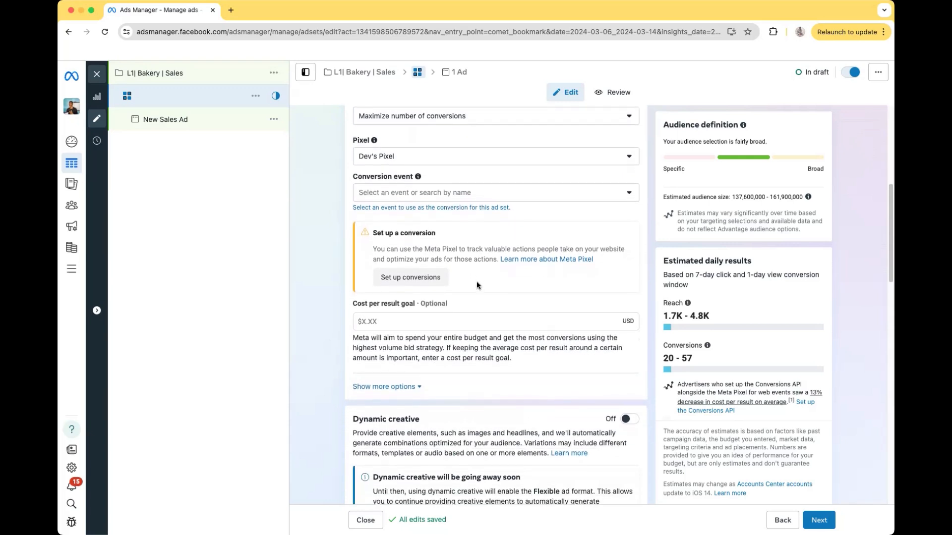
pyautogui.scroll(-5, 477, 281)
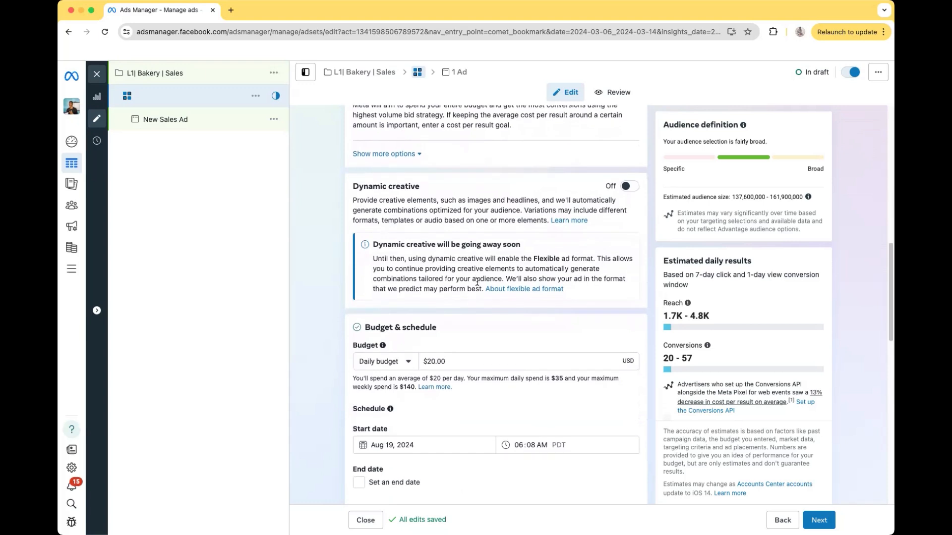
pyautogui.scroll(1, 477, 282)
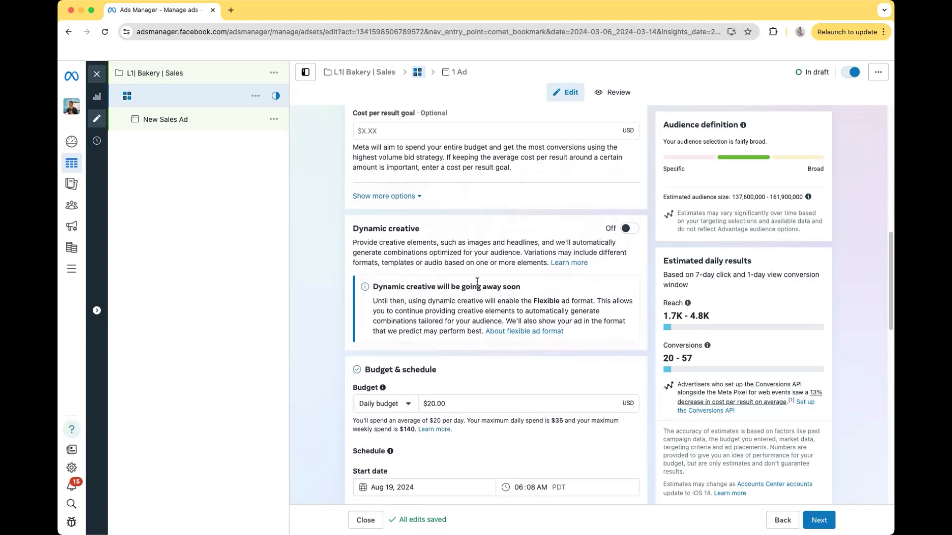
pyautogui.scroll(-3, 477, 281)
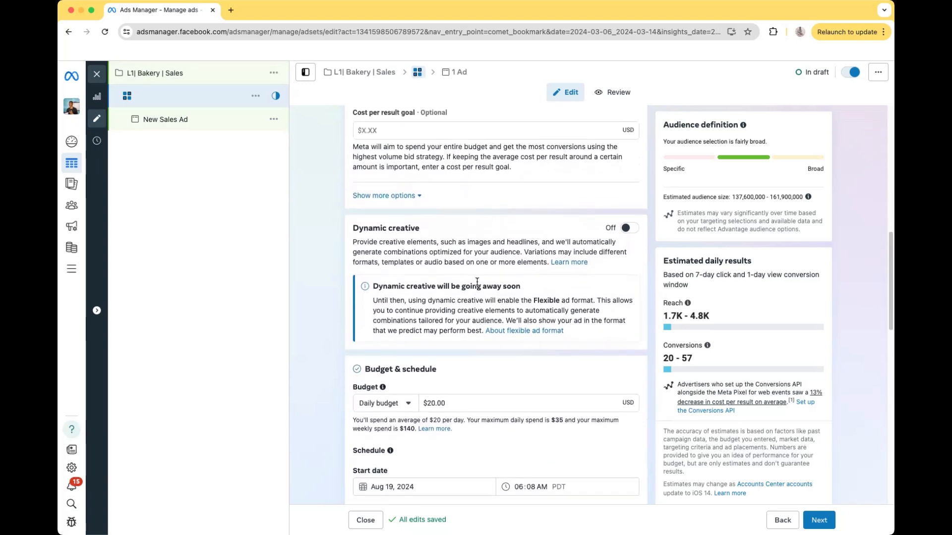
pyautogui.scroll(1, 447, 282)
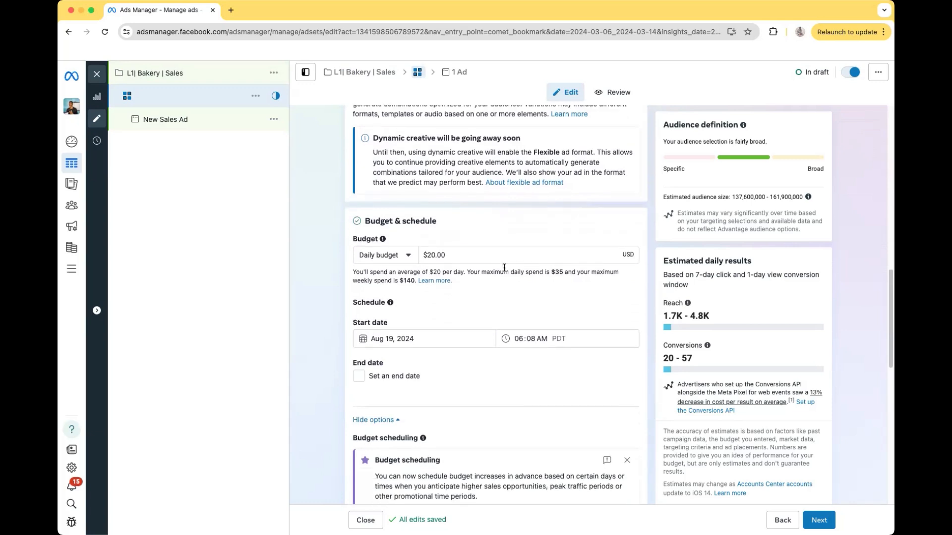
pyautogui.scroll(-2, 496, 276)
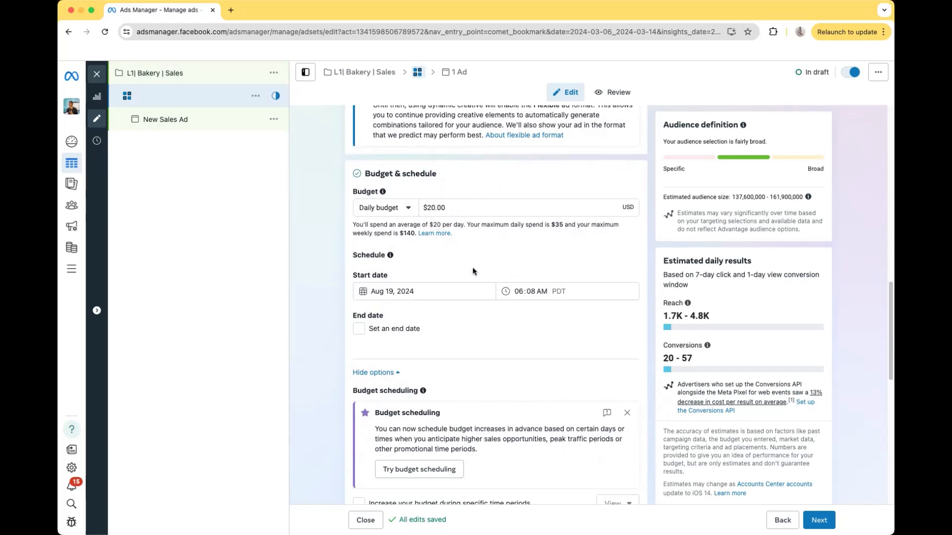
pyautogui.scroll(-5, 472, 267)
pyautogui.scroll(-6, 472, 268)
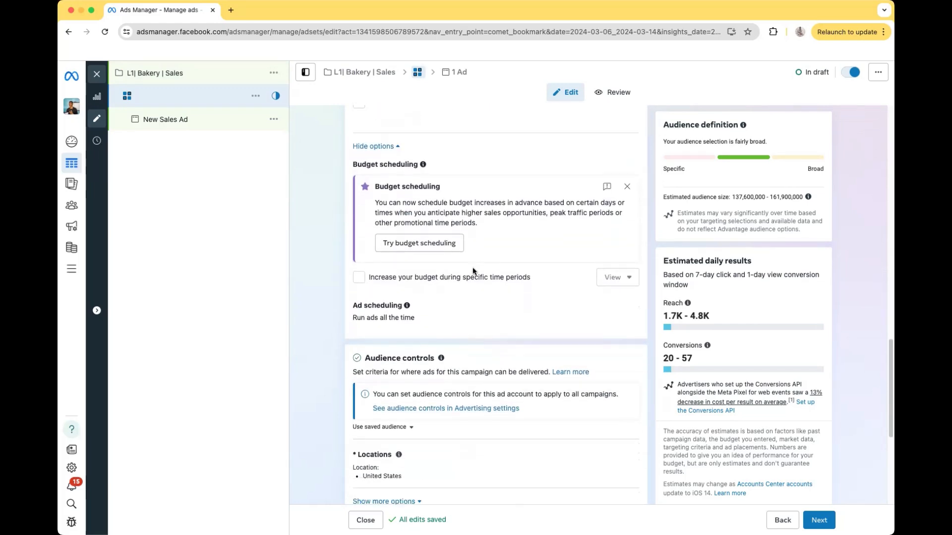
pyautogui.scroll(7, 451, 243)
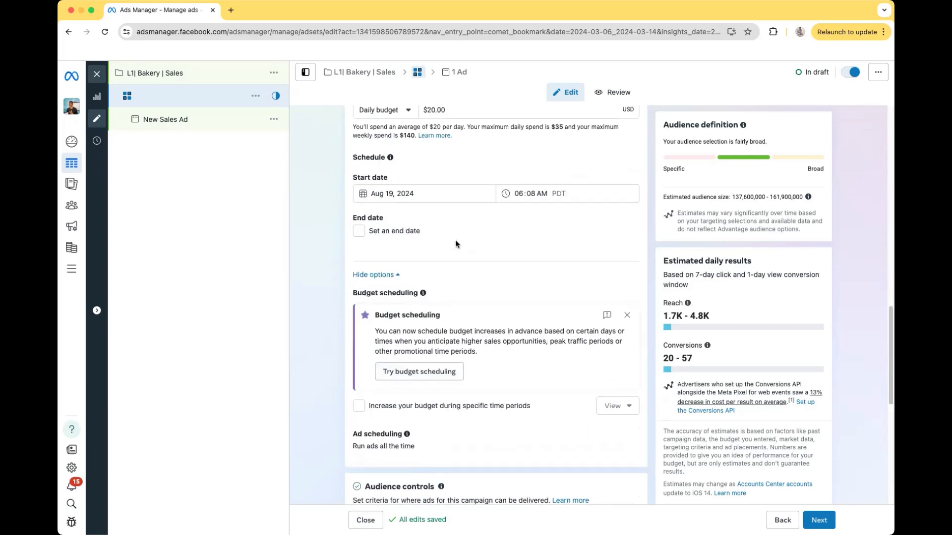
pyautogui.scroll(-4, 453, 251)
# Step: Switch the ad set from Advantage+ audience to the original audience options
pyautogui.scroll(-1, 447, 323)
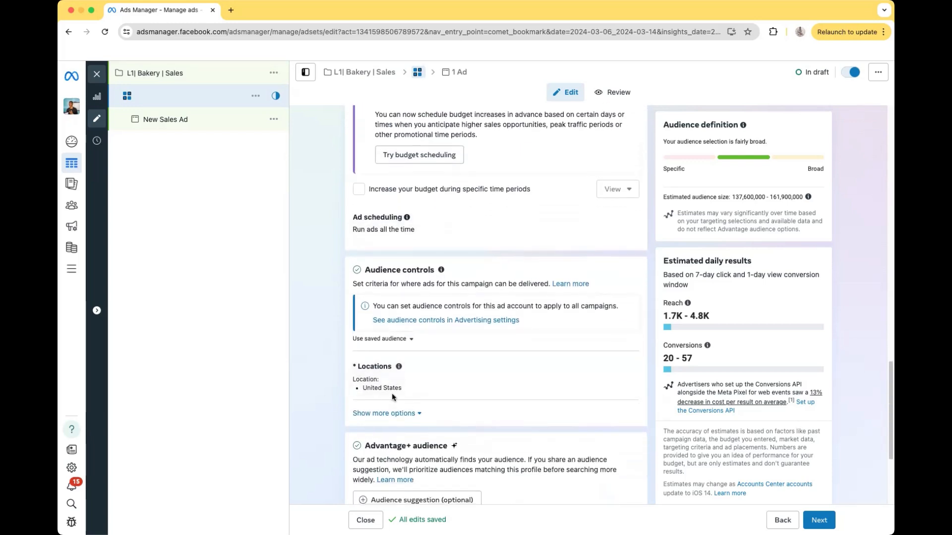
pyautogui.scroll(-1, 504, 364)
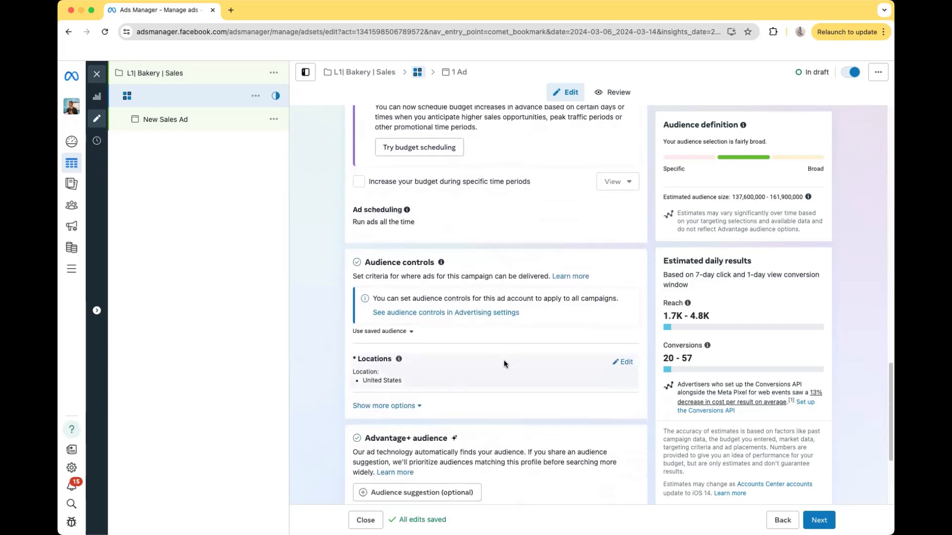
pyautogui.scroll(-2, 504, 364)
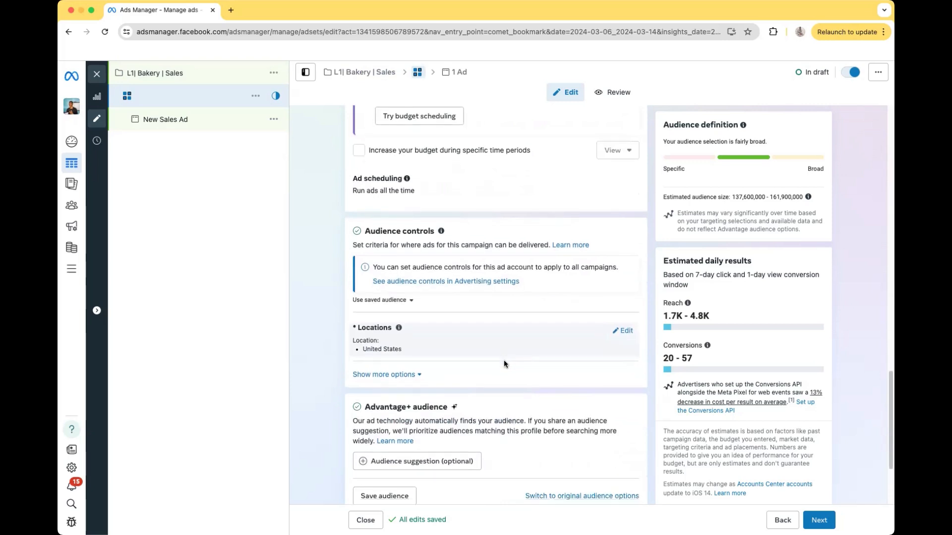
pyautogui.scroll(-2, 503, 364)
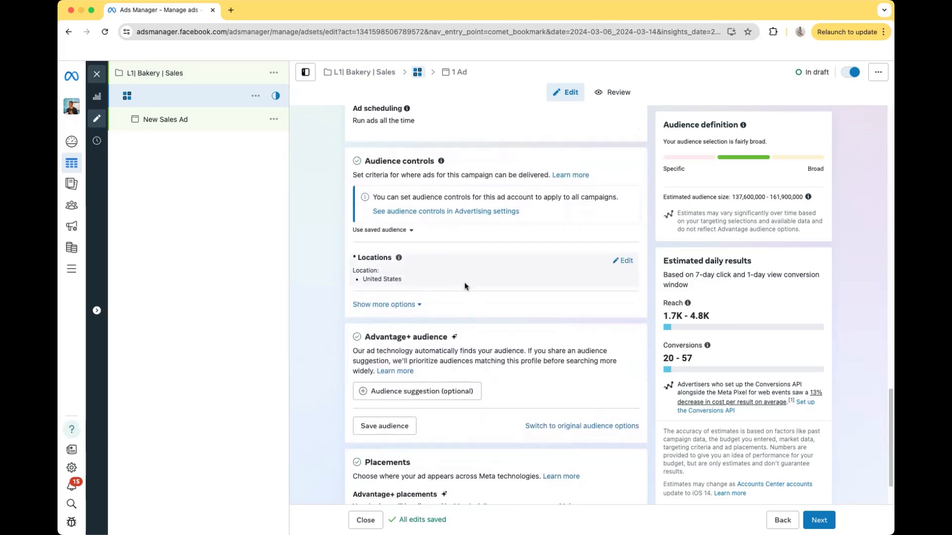
pyautogui.scroll(-3, 465, 286)
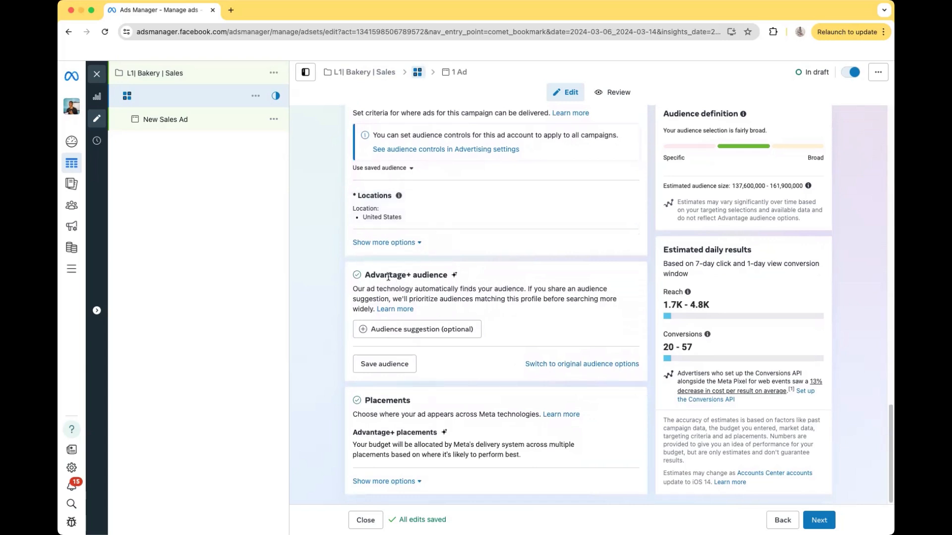
pyautogui.click(575, 365)
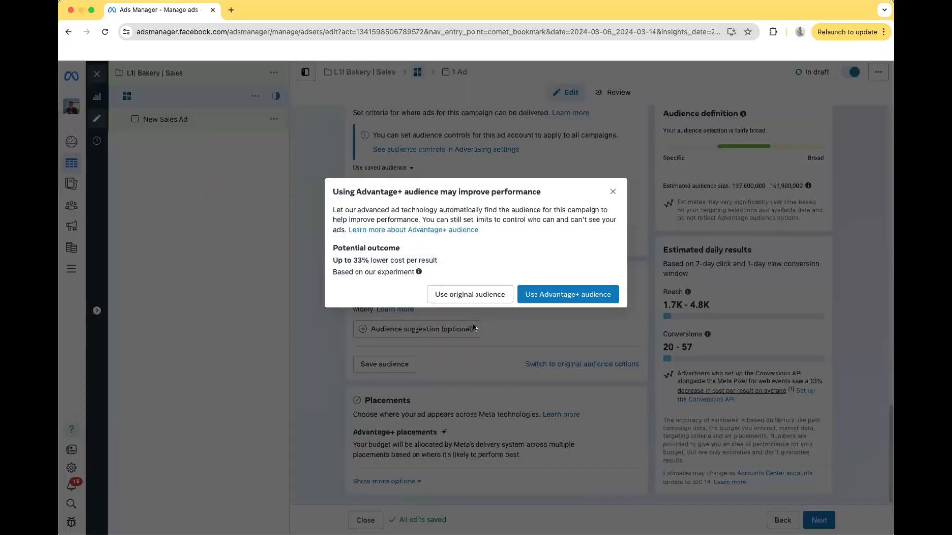
pyautogui.click(466, 296)
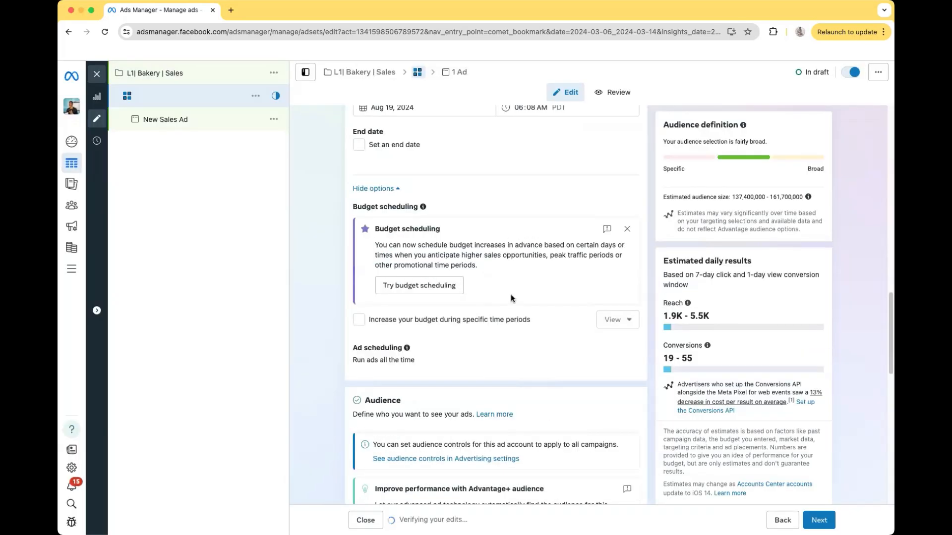
# Step: Add the interest "Baking (cooking)" to the audience's detailed targeting
pyautogui.scroll(-5, 516, 296)
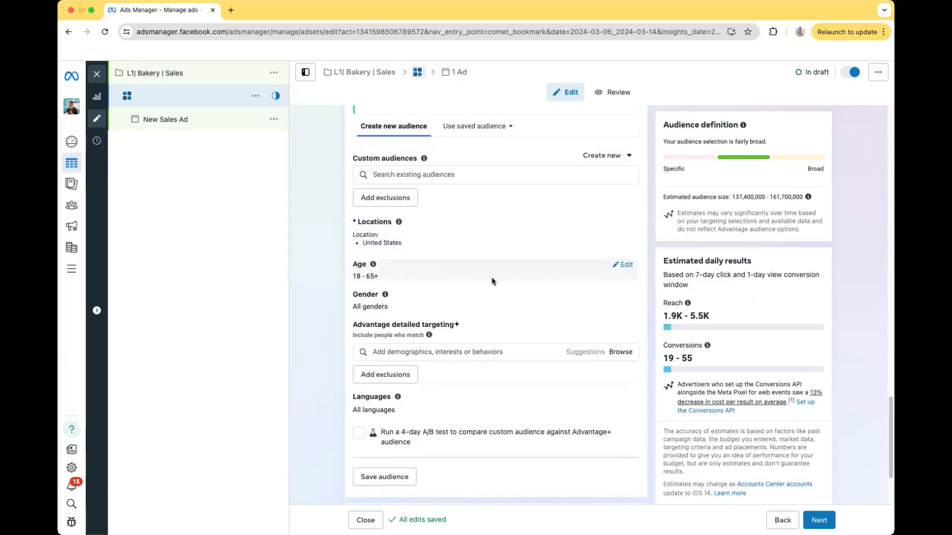
pyautogui.click(489, 355)
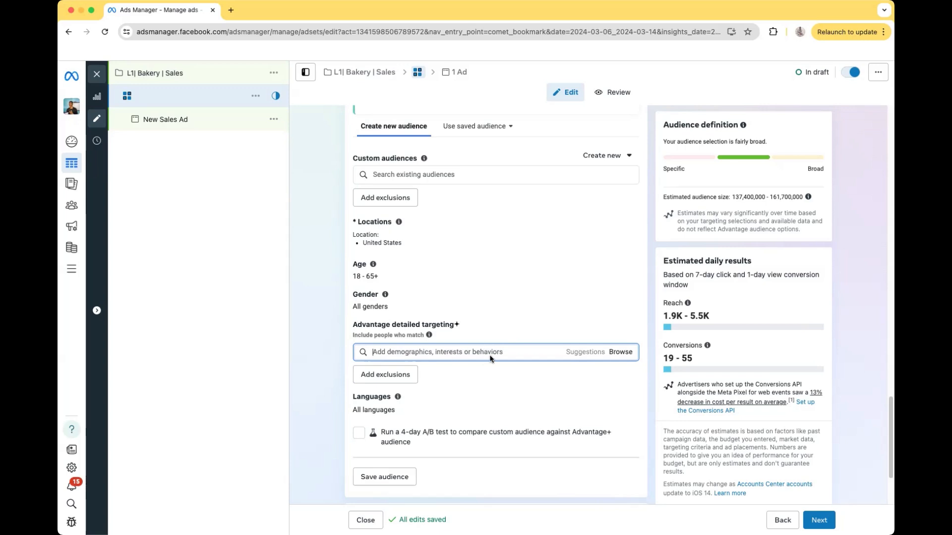
pyautogui.write('Baking')
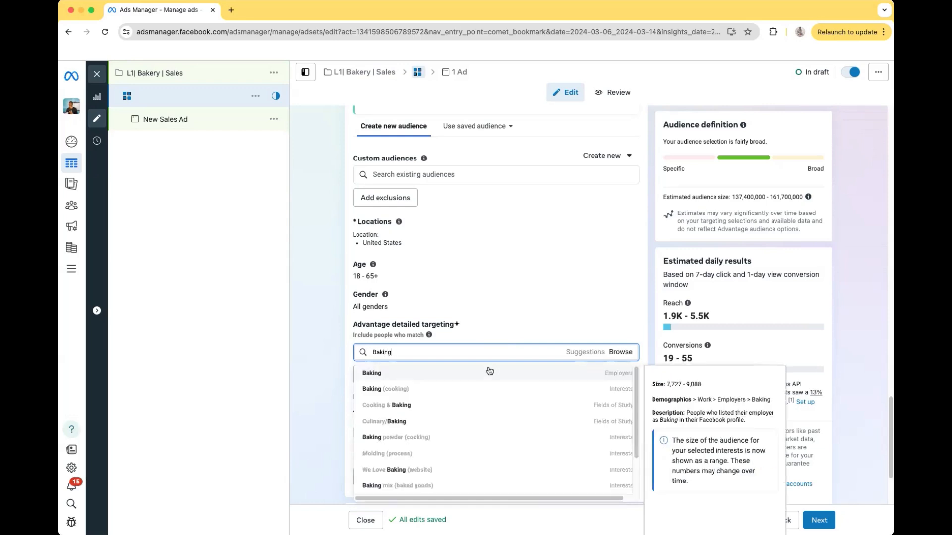
pyautogui.click(456, 390)
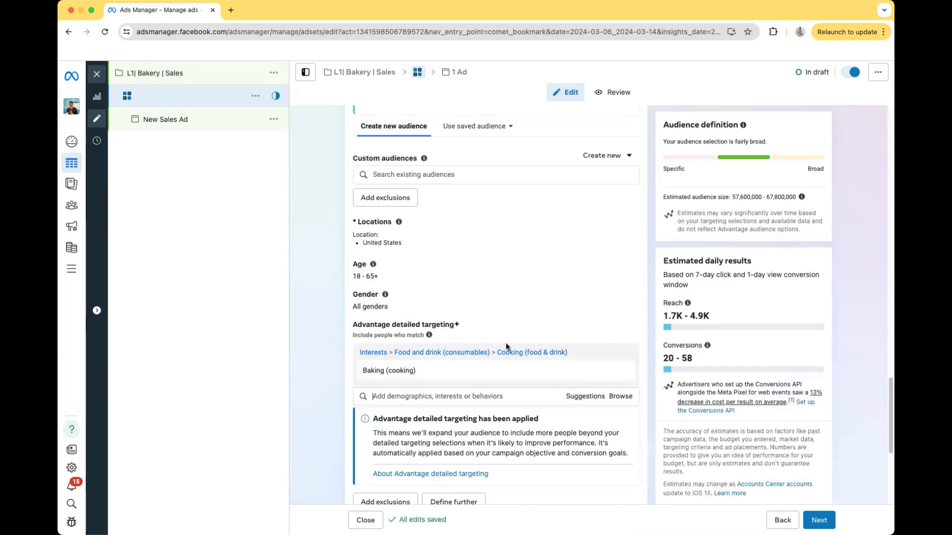
# Step: Name the ad set "Baking"
pyautogui.scroll(1, 513, 345)
pyautogui.scroll(15, 514, 342)
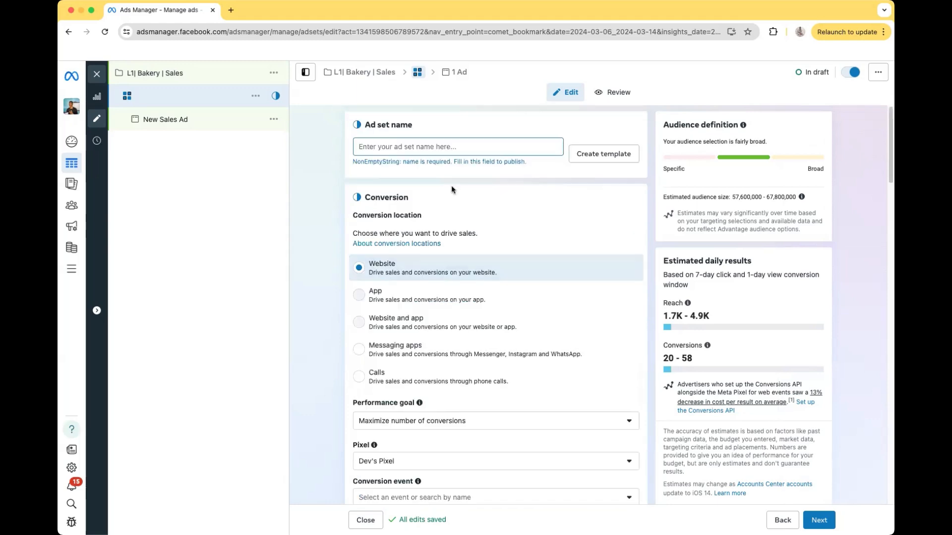
pyautogui.click(425, 146)
pyautogui.write('Baking')
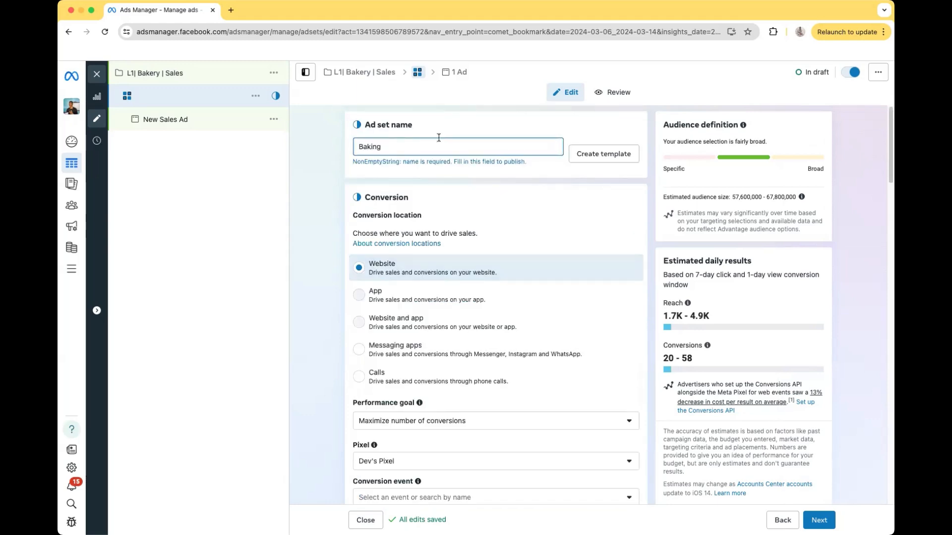
# Step: Proceed from the ad set to its ad and rename the ad "Video 1"
pyautogui.scroll(-12, 509, 272)
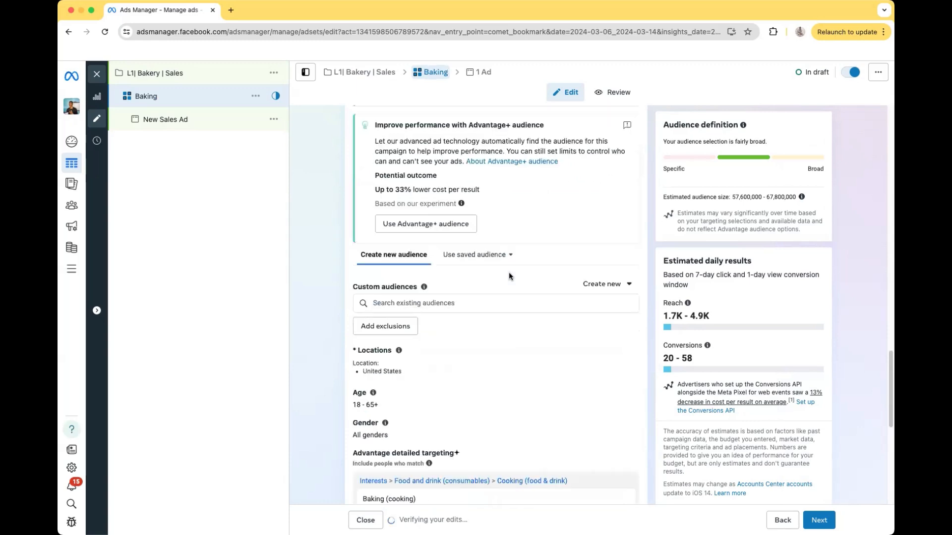
pyautogui.scroll(-8, 508, 273)
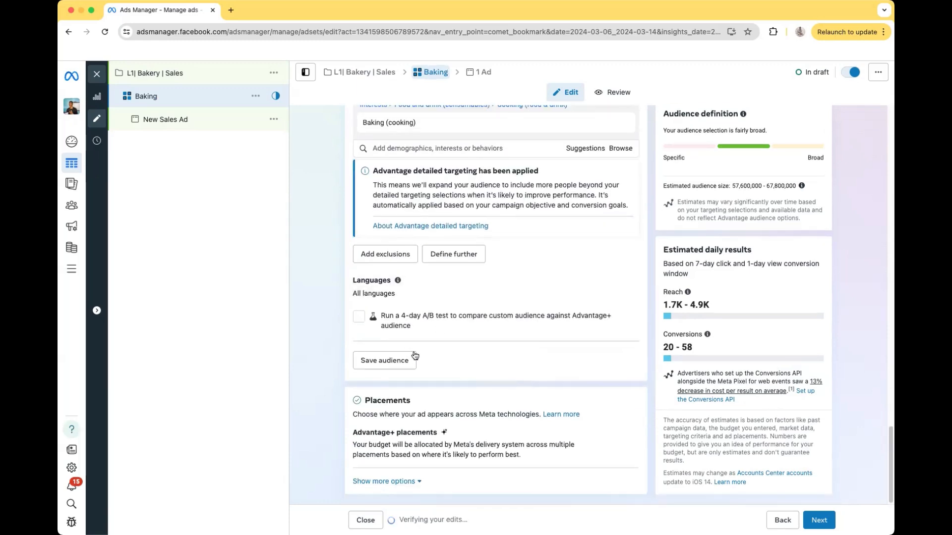
pyautogui.scroll(10, 503, 365)
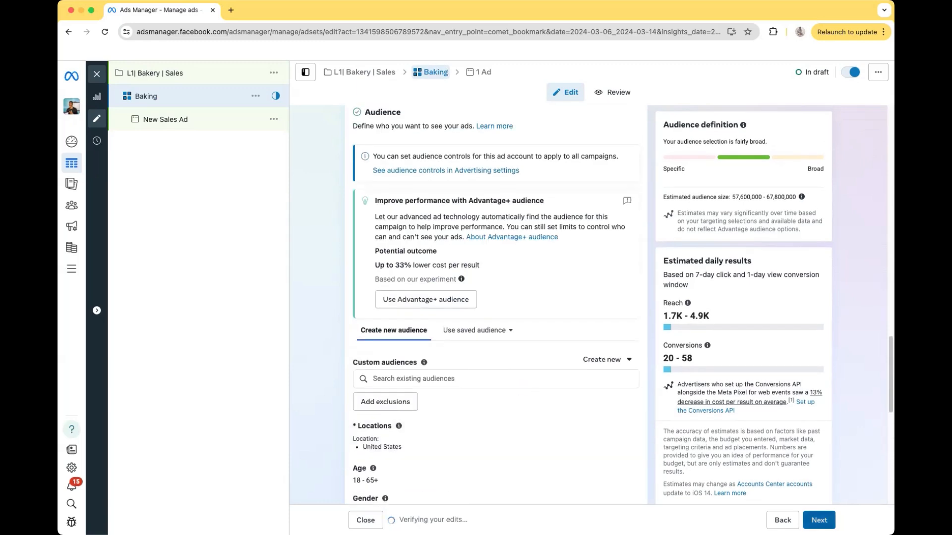
pyautogui.click(819, 520)
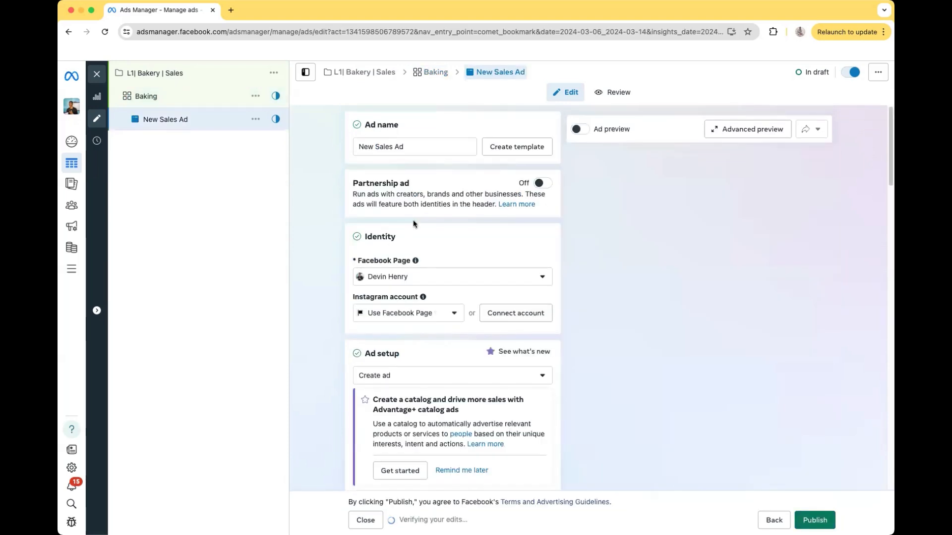
pyautogui.moveTo(420, 140); pyautogui.dragTo(341, 146)
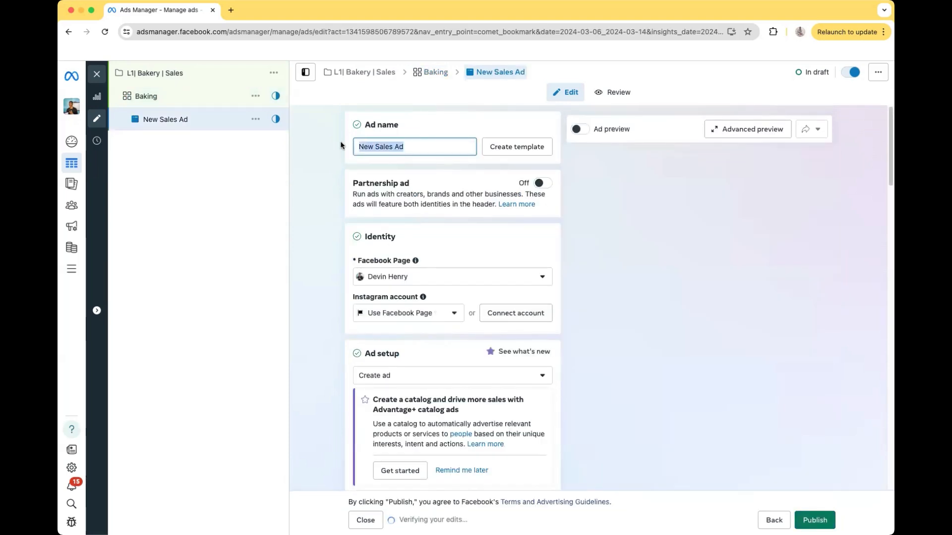
pyautogui.press('BackSpace')
pyautogui.write('V')
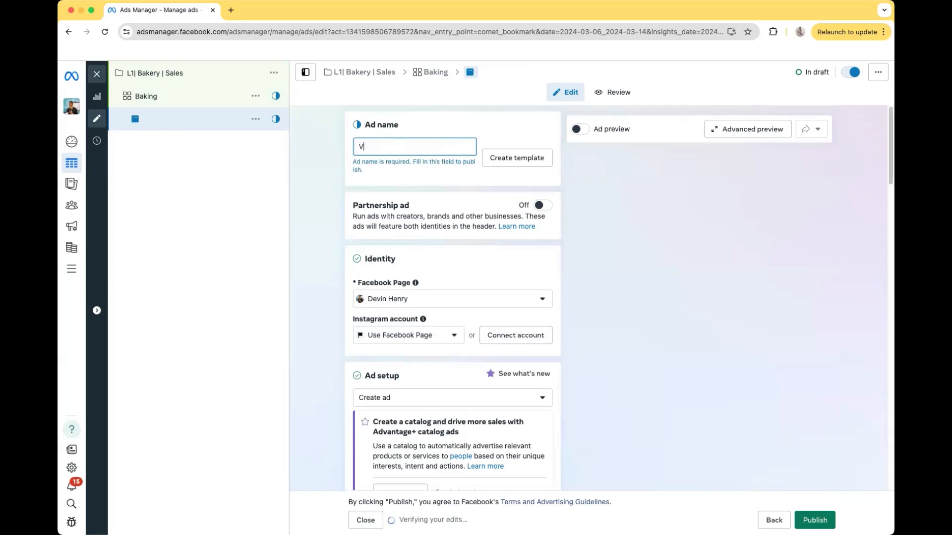
pyautogui.write('ideo 1')
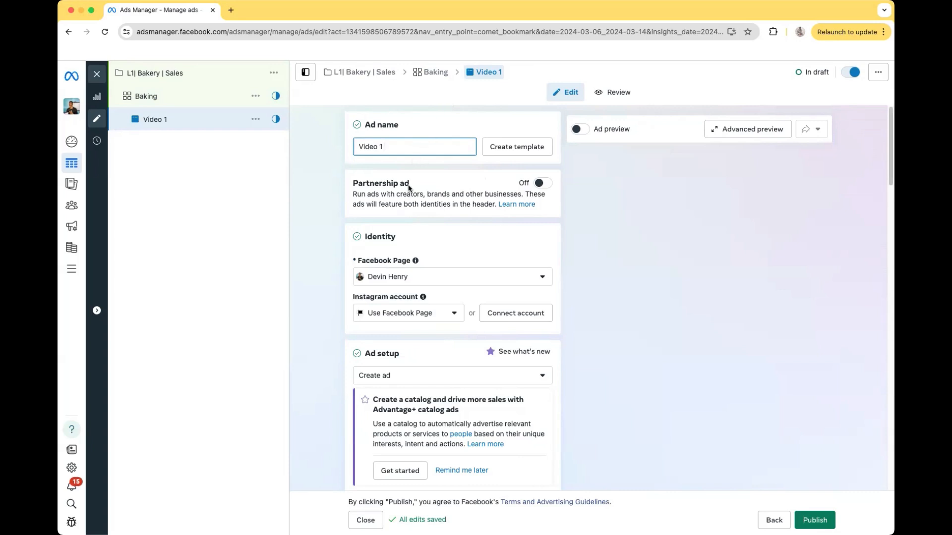
# Step: Examine the ad's identity, creative source, format and multi-advertiser settings
pyautogui.scroll(-15, 422, 140)
pyautogui.scroll(15, 415, 144)
pyautogui.scroll(-2, 438, 191)
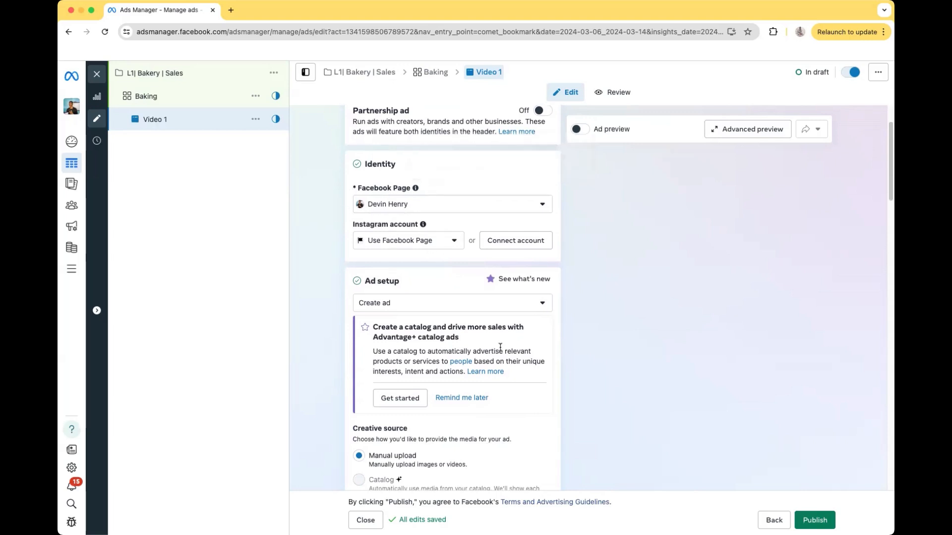
pyautogui.scroll(-3, 387, 303)
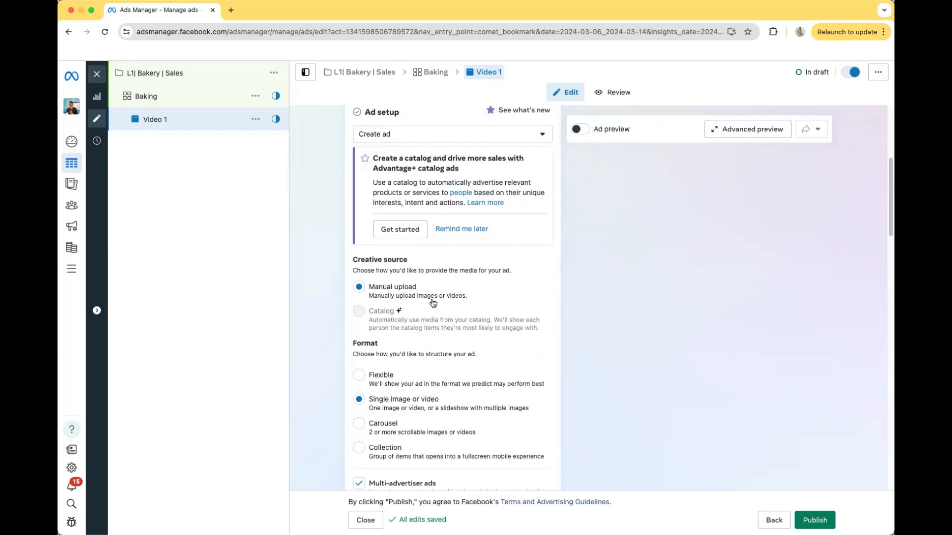
pyautogui.scroll(-3, 377, 290)
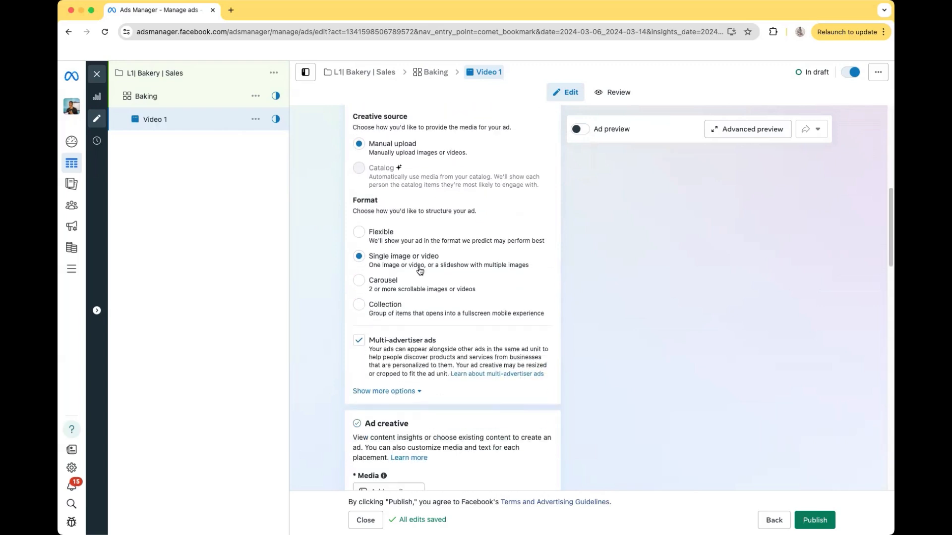
pyautogui.scroll(-5, 467, 281)
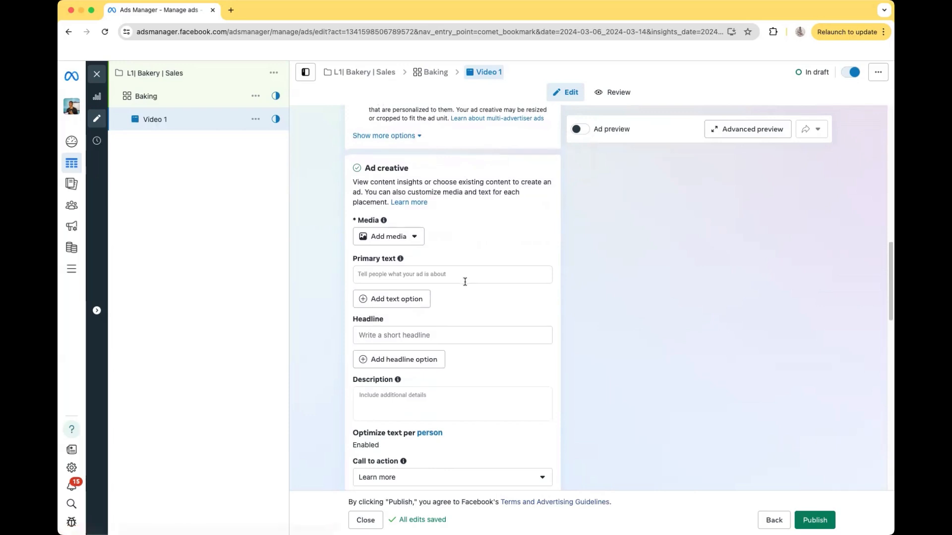
# Step: Examine the ad creative's media choices and its primary text and headline fields
pyautogui.click(384, 234)
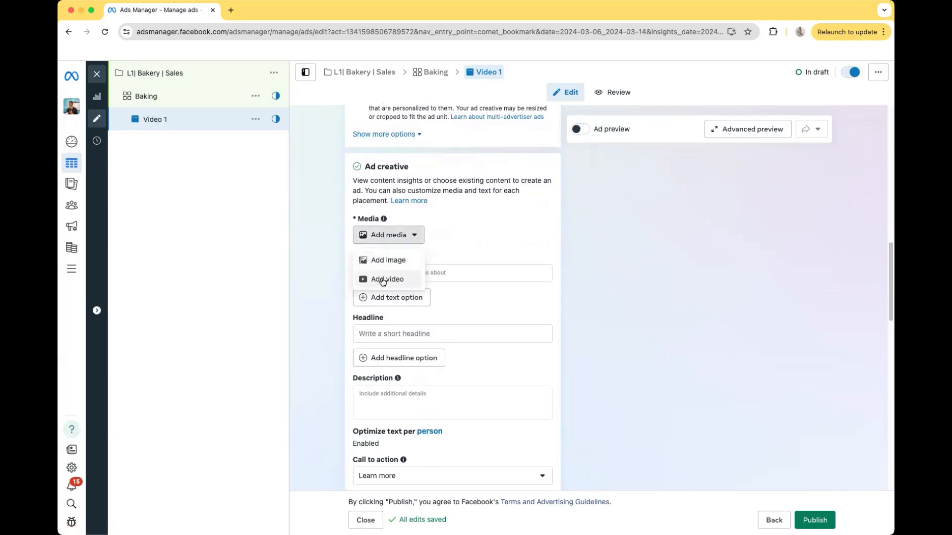
pyautogui.click(469, 237)
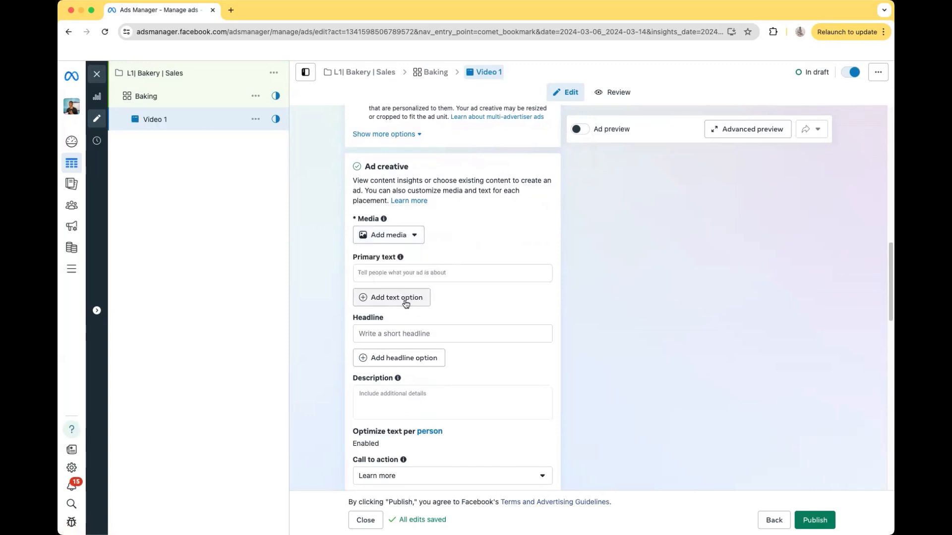
pyautogui.click(376, 272)
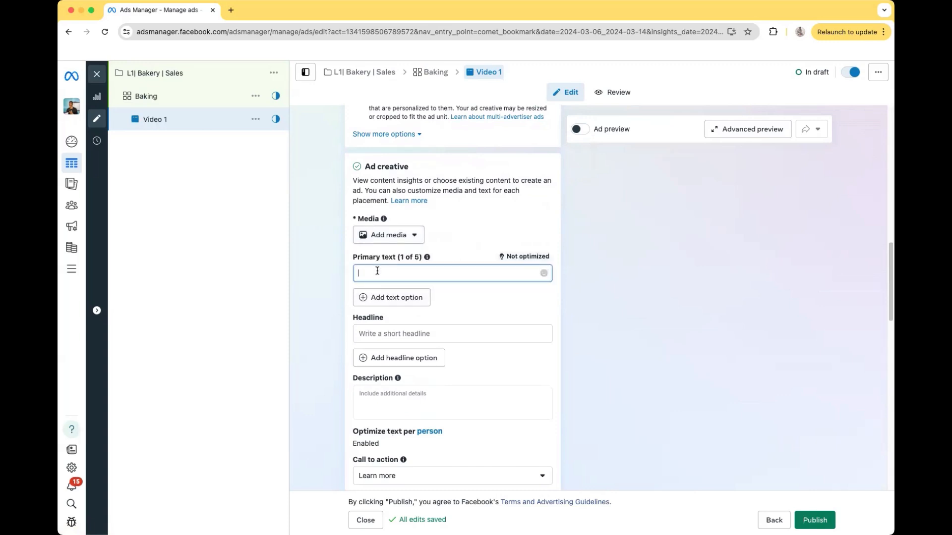
pyautogui.click(376, 333)
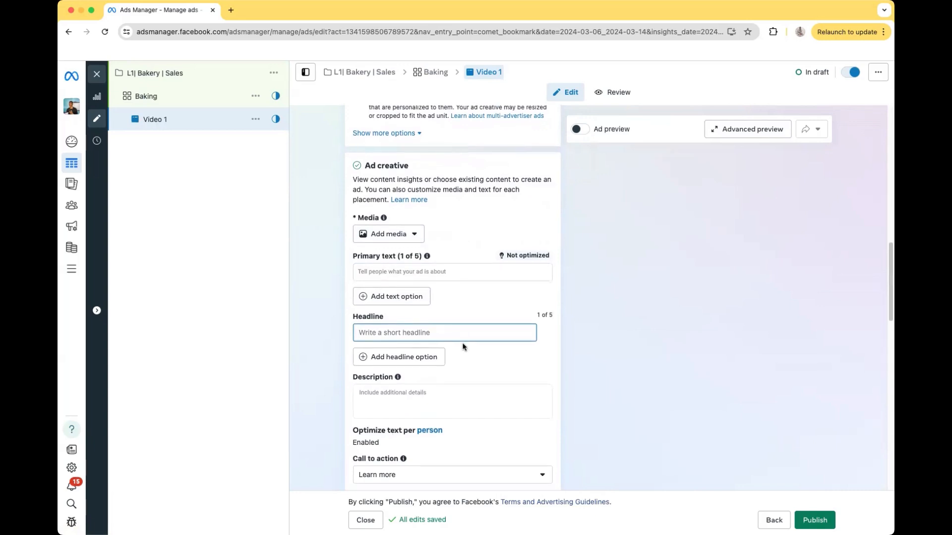
pyautogui.scroll(1, 464, 343)
pyautogui.click(485, 223)
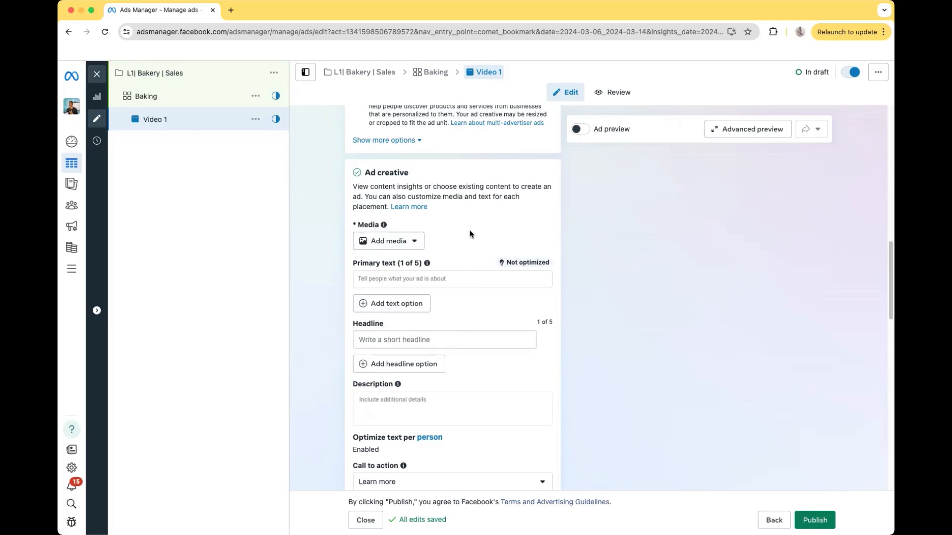
# Step: Review the available call-to-action options for the ad, keeping the current choice
pyautogui.scroll(-3, 468, 299)
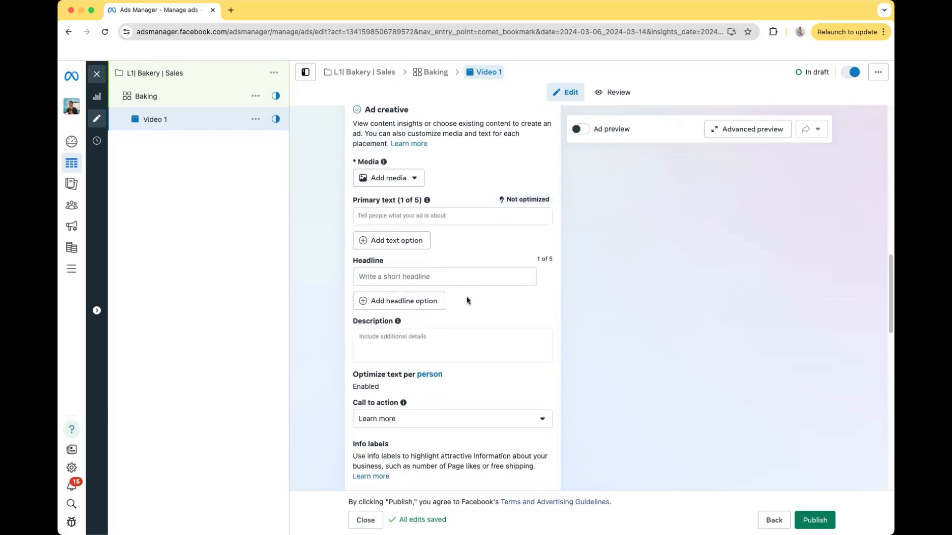
pyautogui.scroll(-5, 467, 300)
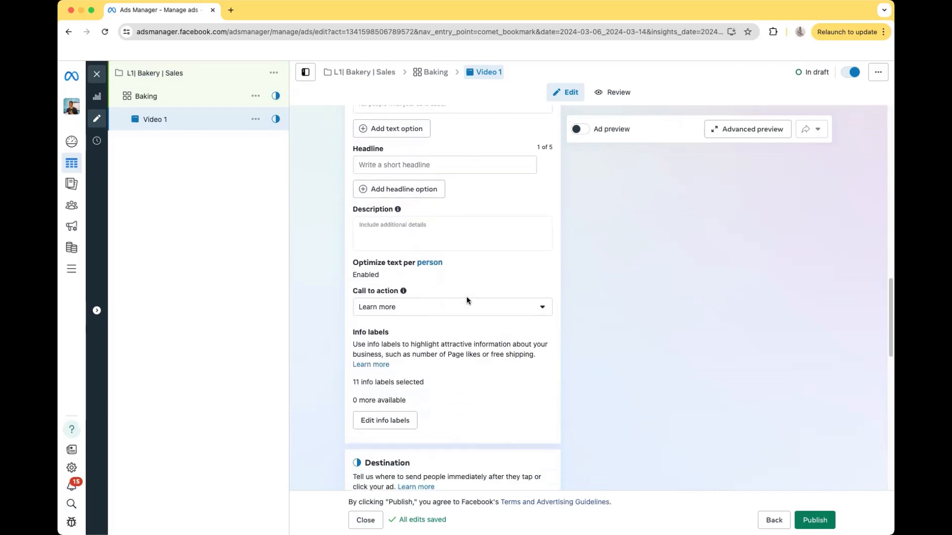
pyautogui.scroll(-4, 461, 297)
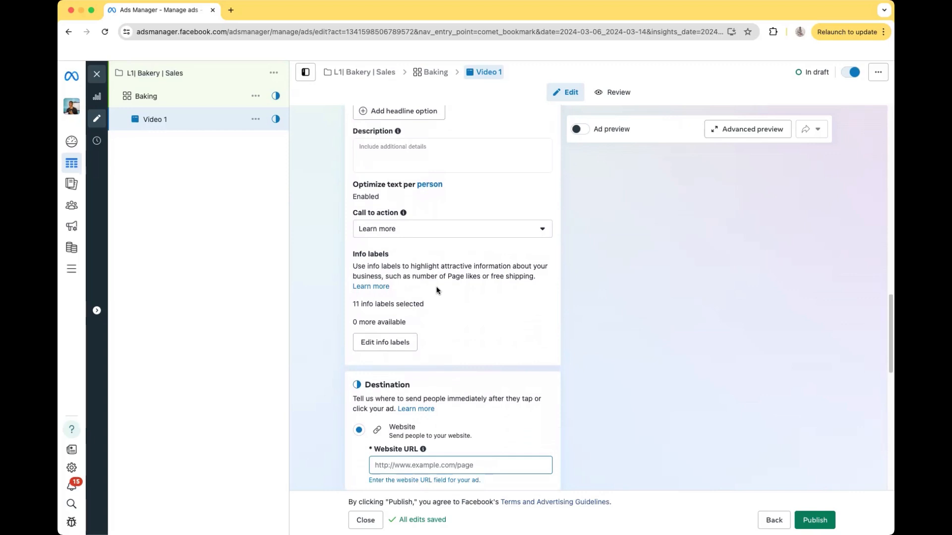
pyautogui.click(445, 230)
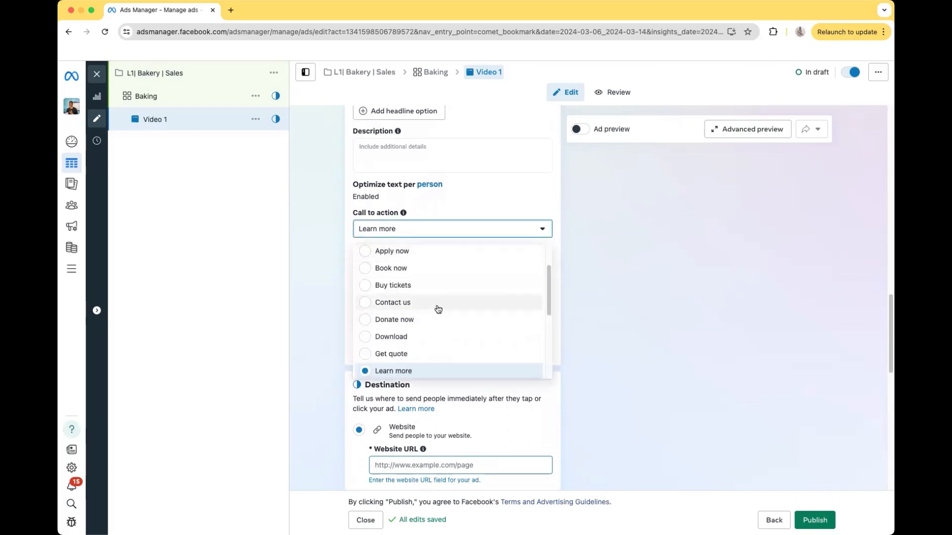
pyautogui.scroll(3, 441, 305)
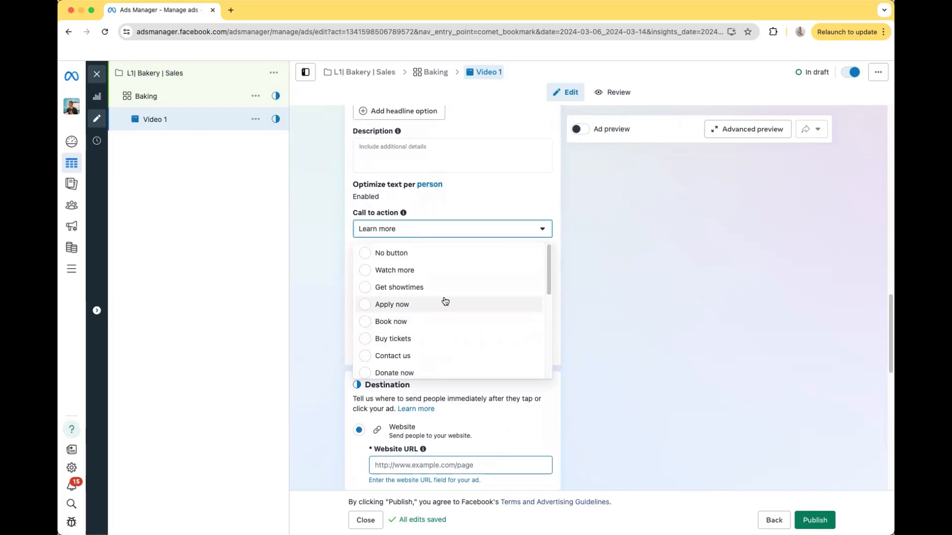
pyautogui.scroll(-9, 410, 303)
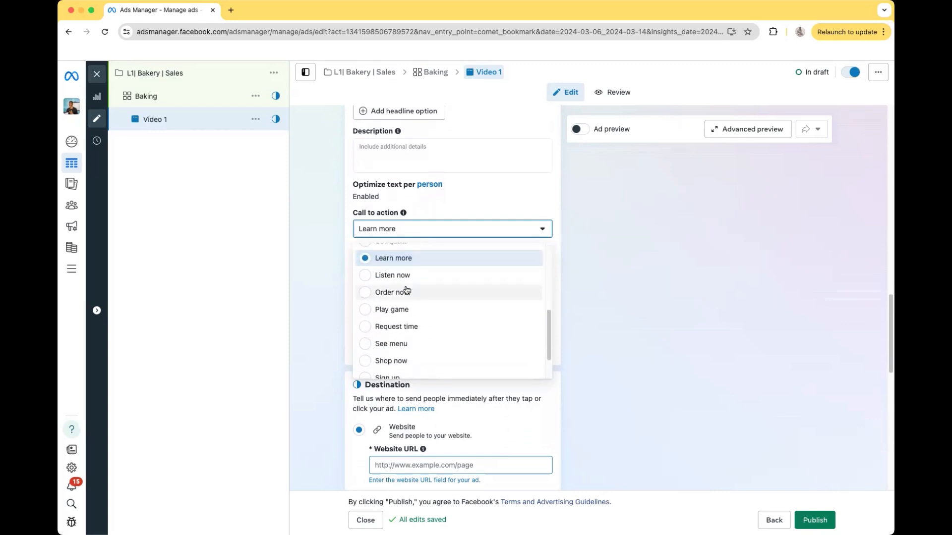
pyautogui.scroll(-3, 406, 291)
pyautogui.click(656, 245)
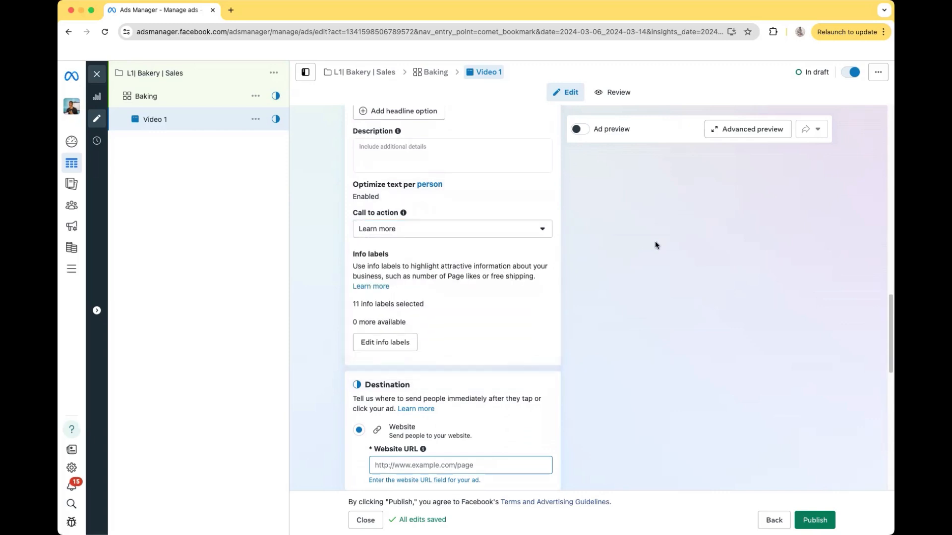
# Step: Examine the ad's destination, browser add-on, language and tracking settings, then return to its name
pyautogui.scroll(-5, 404, 292)
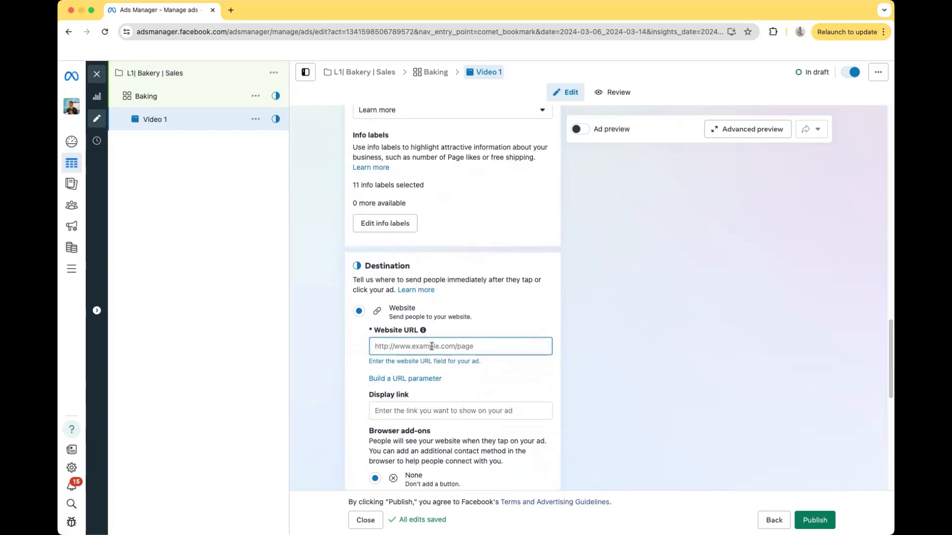
pyautogui.scroll(-1, 432, 346)
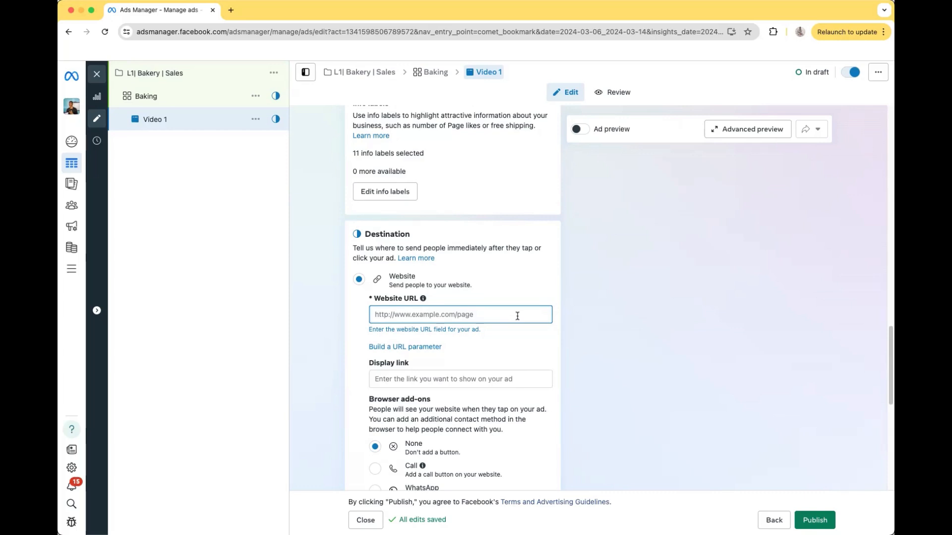
pyautogui.scroll(-5, 517, 316)
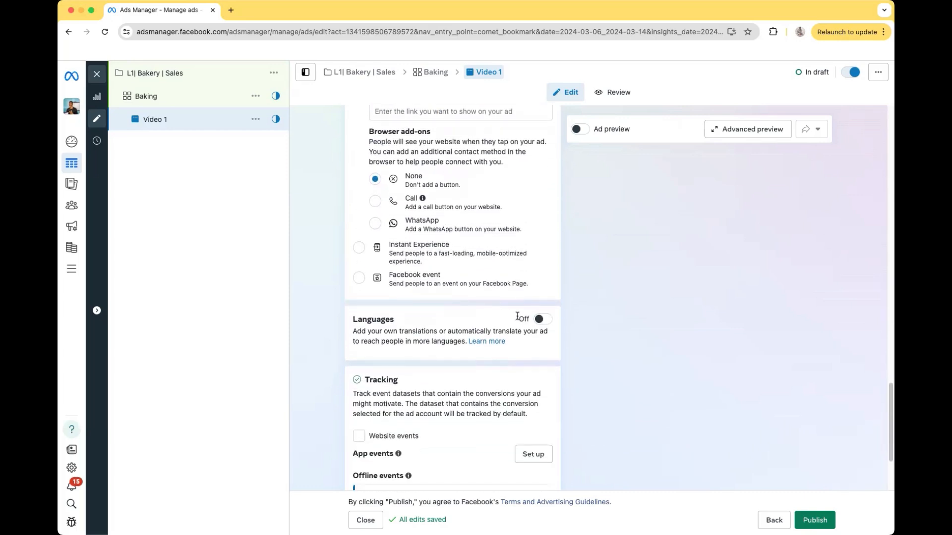
pyautogui.scroll(-3, 517, 317)
pyautogui.scroll(6, 516, 319)
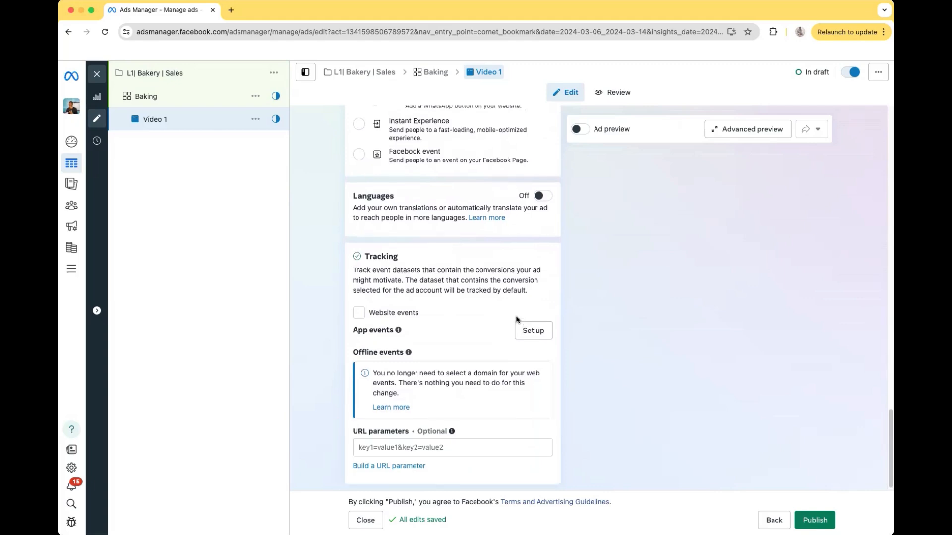
pyautogui.scroll(8, 516, 315)
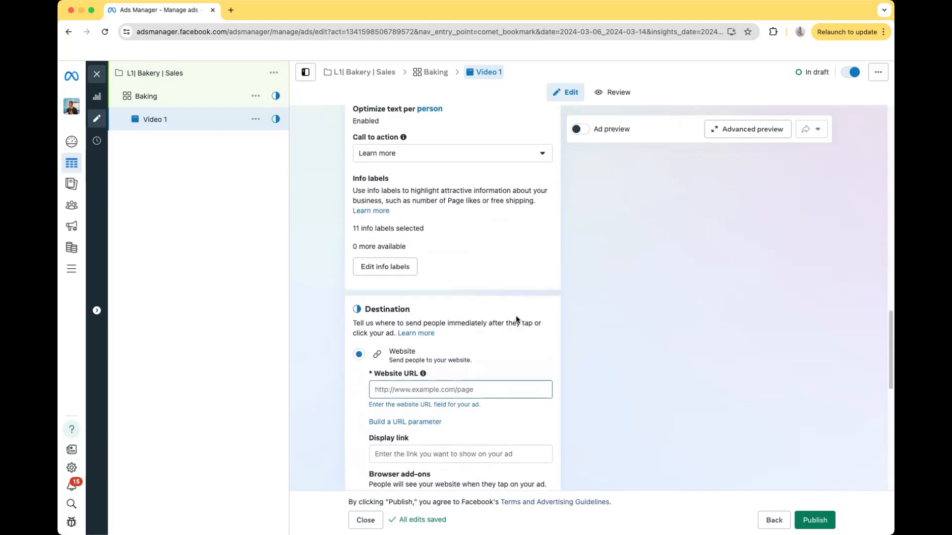
pyautogui.scroll(10, 516, 318)
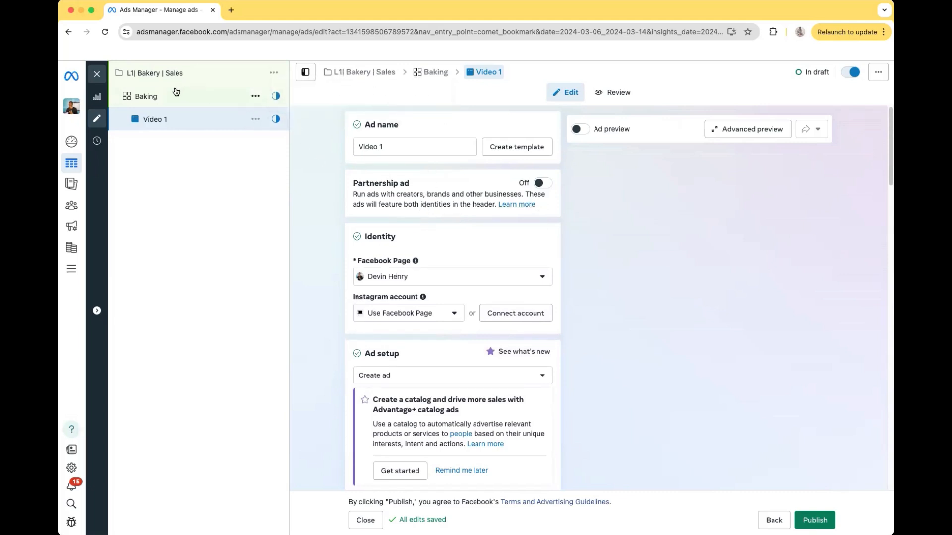
# Step: Quick-duplicate the "Baking" ad set and clear the copy's name
pyautogui.click(255, 97)
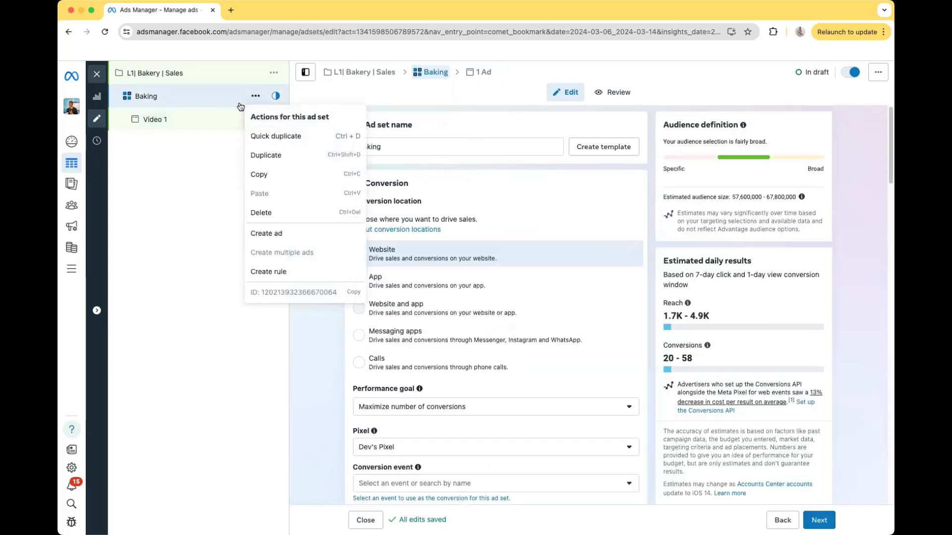
pyautogui.click(281, 136)
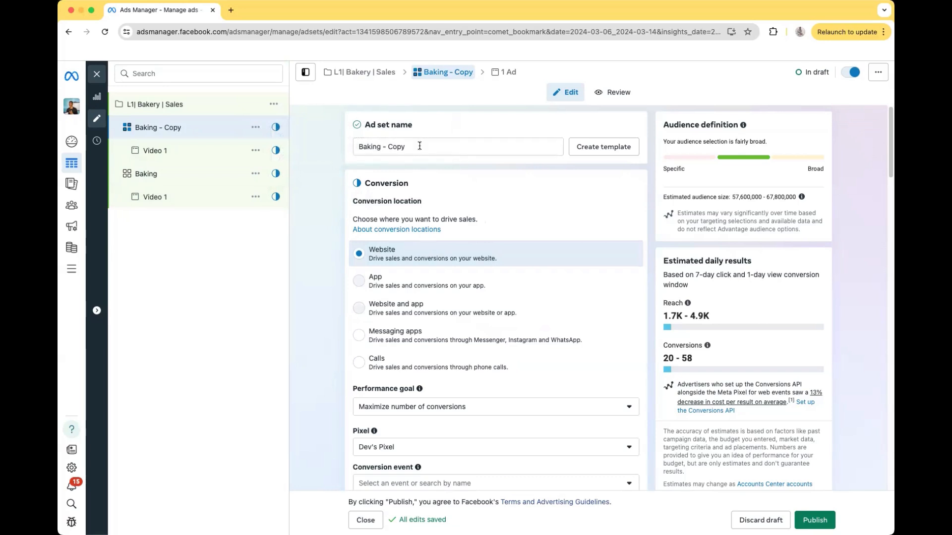
pyautogui.moveTo(419, 146); pyautogui.dragTo(355, 147)
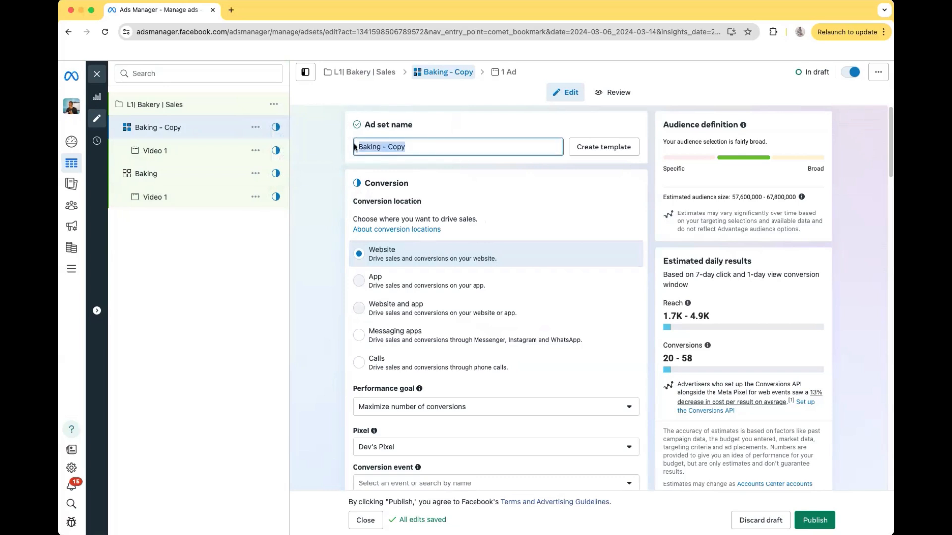
pyautogui.press('BackSpace')
pyautogui.scroll(-10, 481, 175)
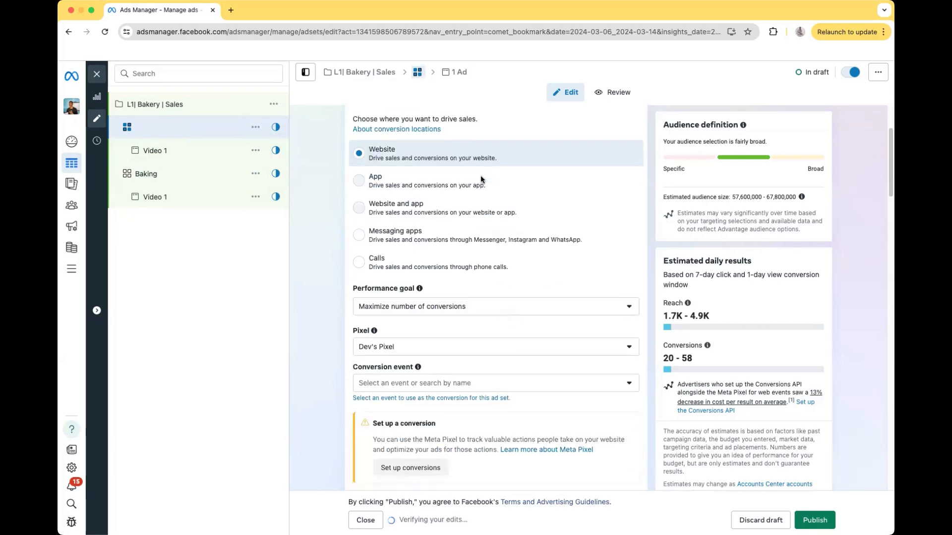
# Step: Replace the copied ad set's baking interest with the "Cookie (baked goods)" interest in its detailed targeting
pyautogui.scroll(-6, 480, 180)
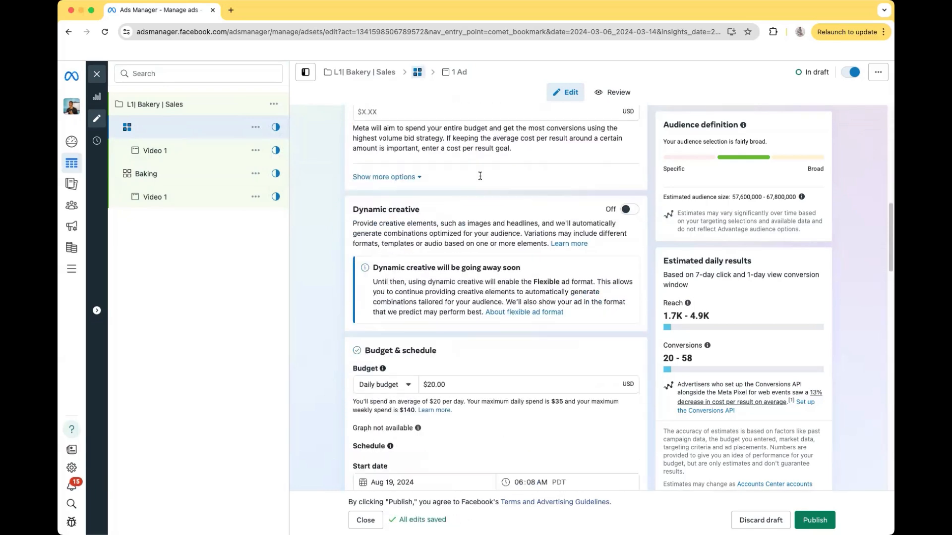
pyautogui.scroll(-10, 480, 180)
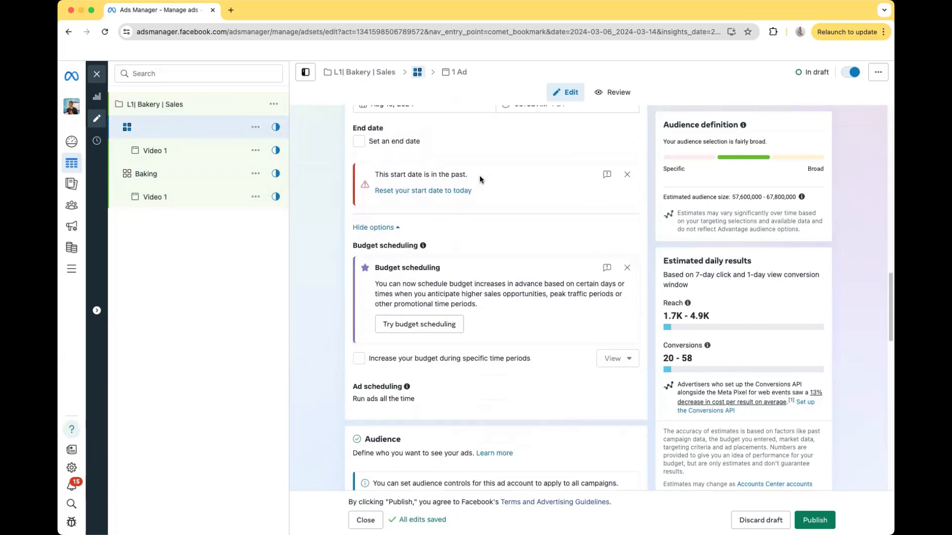
pyautogui.scroll(-5, 480, 176)
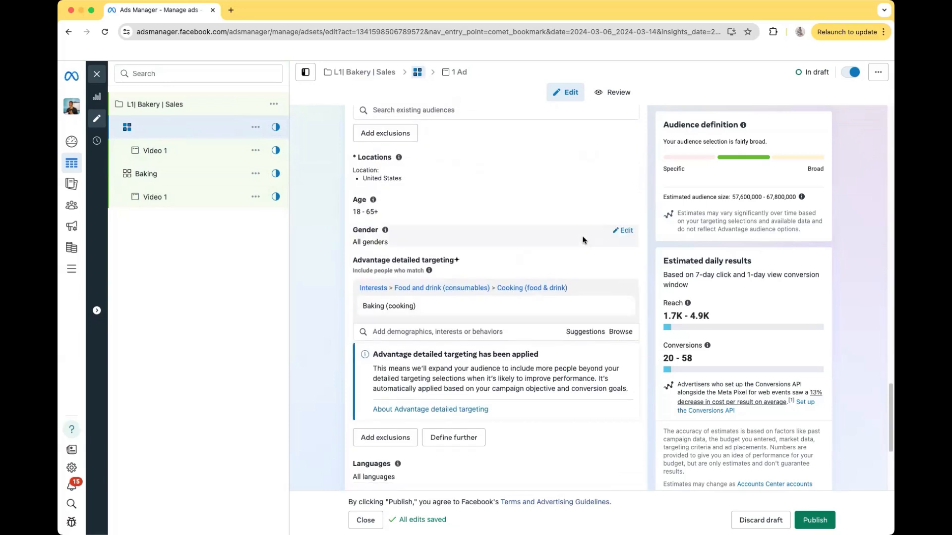
pyautogui.click(623, 306)
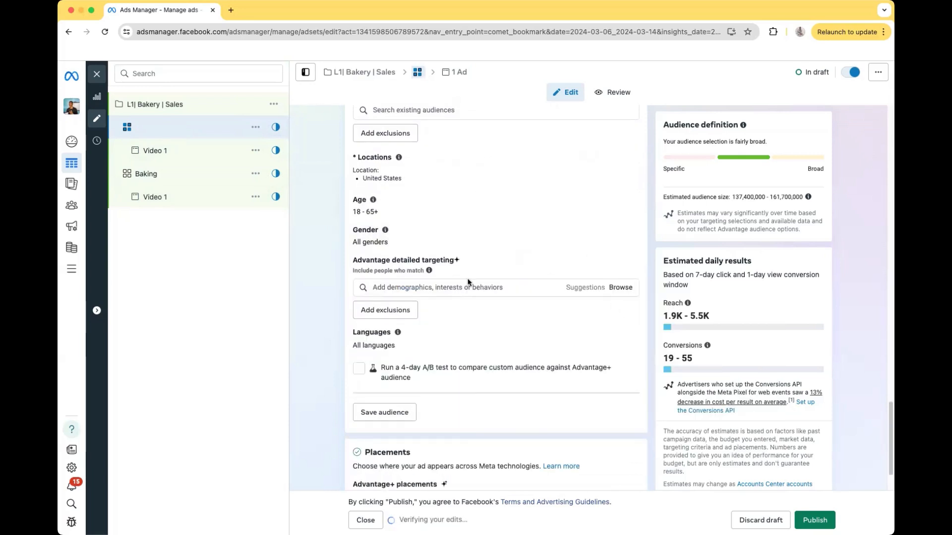
pyautogui.click(476, 288)
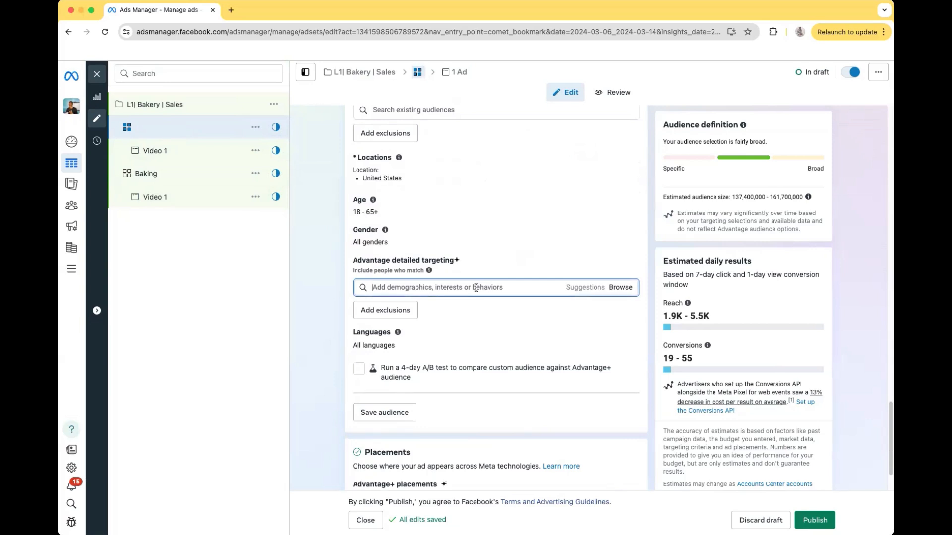
pyautogui.write('cookies')
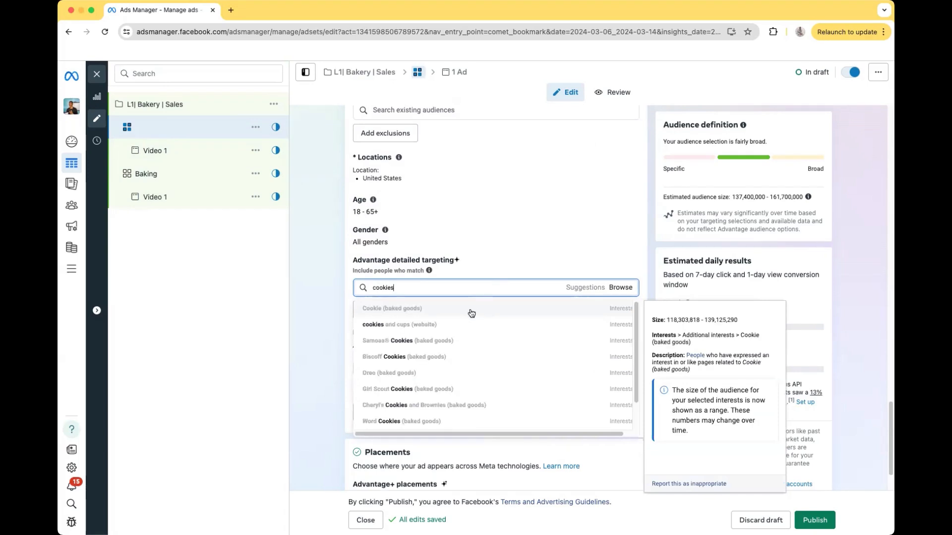
pyautogui.click(471, 309)
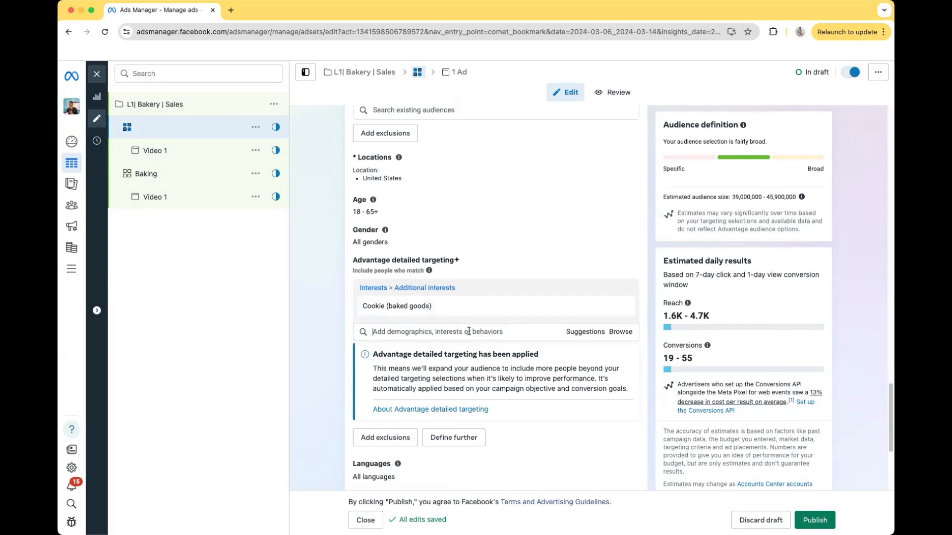
pyautogui.moveTo(472, 309)
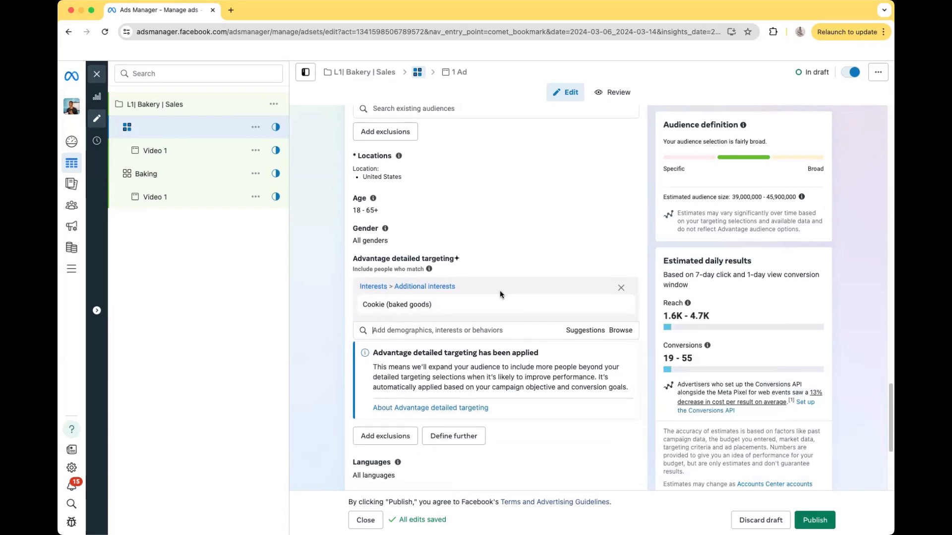
# Step: Name the duplicated ad set "Cookies"
pyautogui.scroll(15, 500, 287)
pyautogui.scroll(5, 500, 277)
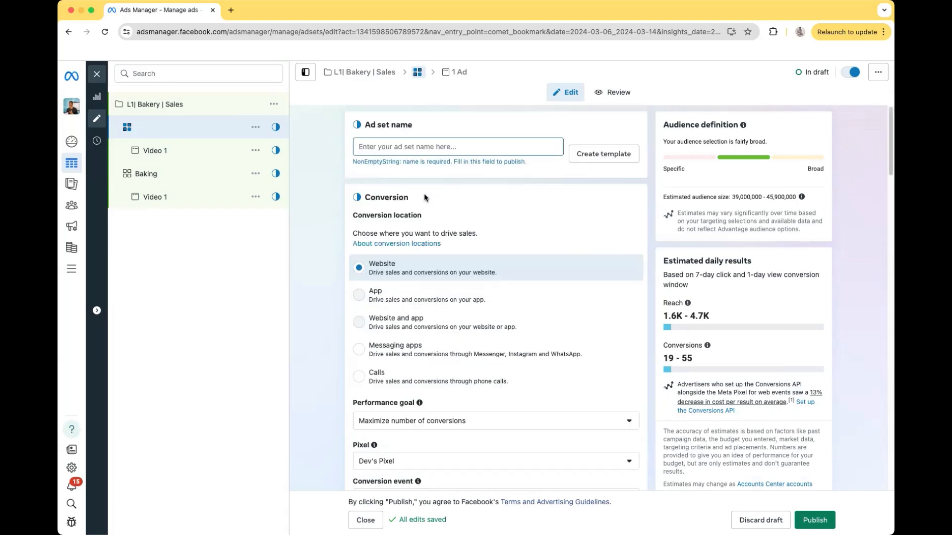
pyautogui.click(410, 146)
pyautogui.write('Cookies')
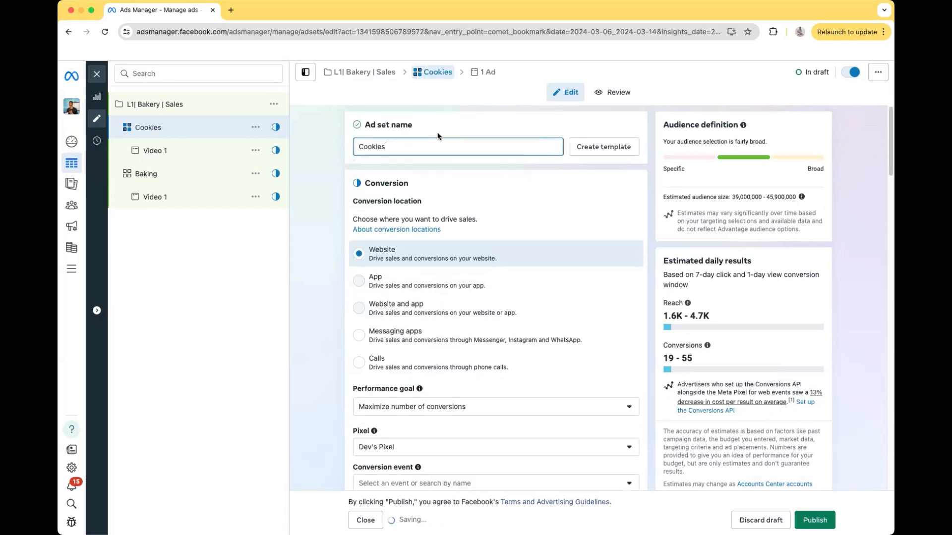
pyautogui.click(462, 109)
# Step: Quick-duplicate the "Cookies" ad set and clear the copy's name
pyautogui.scroll(-20, 424, 150)
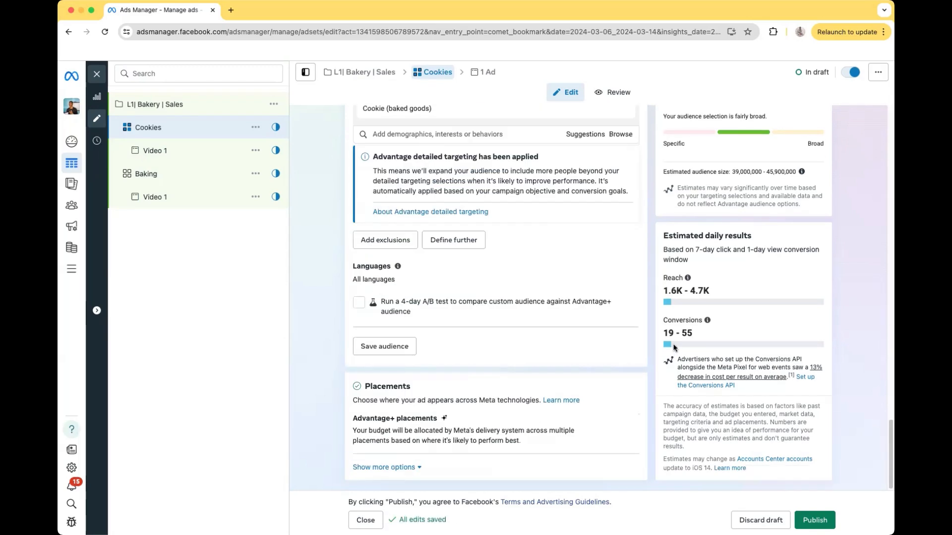
pyautogui.scroll(5, 647, 332)
pyautogui.scroll(5, 647, 331)
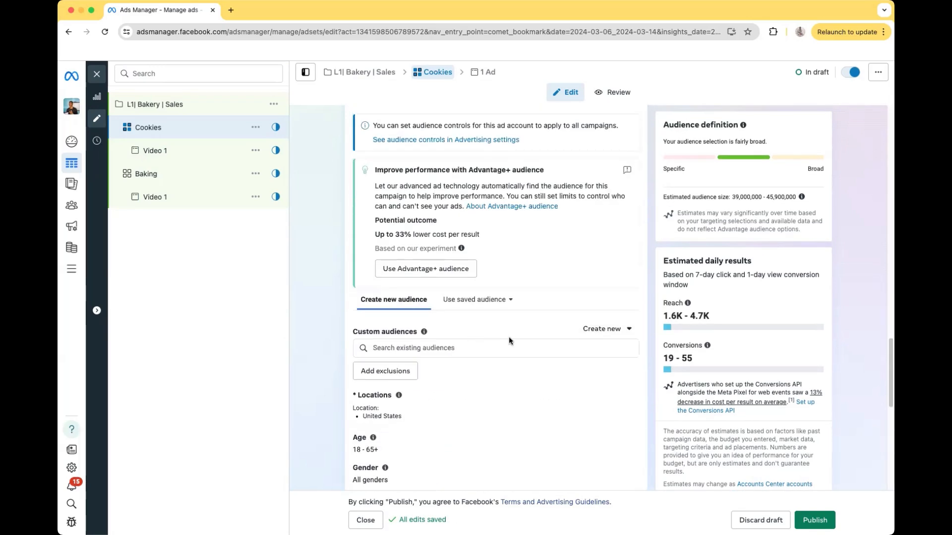
pyautogui.scroll(15, 444, 336)
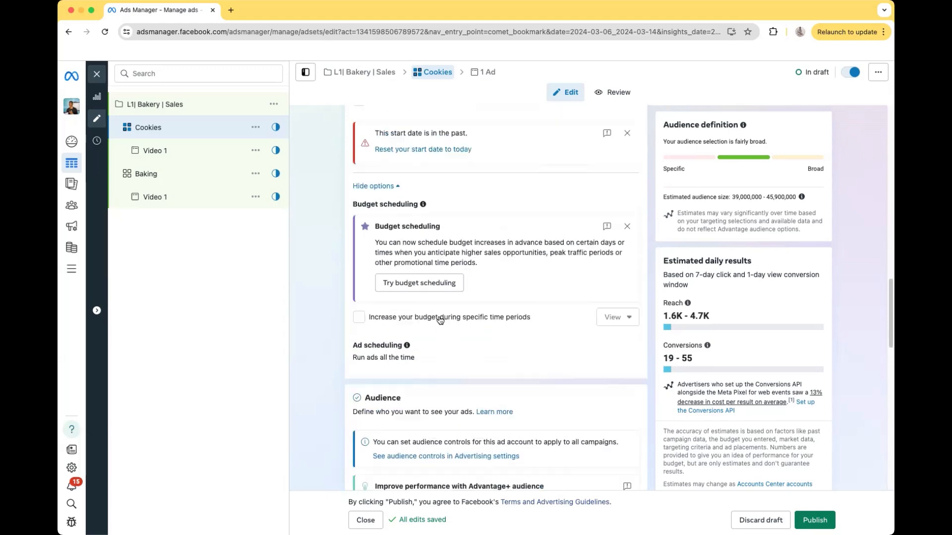
pyautogui.scroll(10, 440, 303)
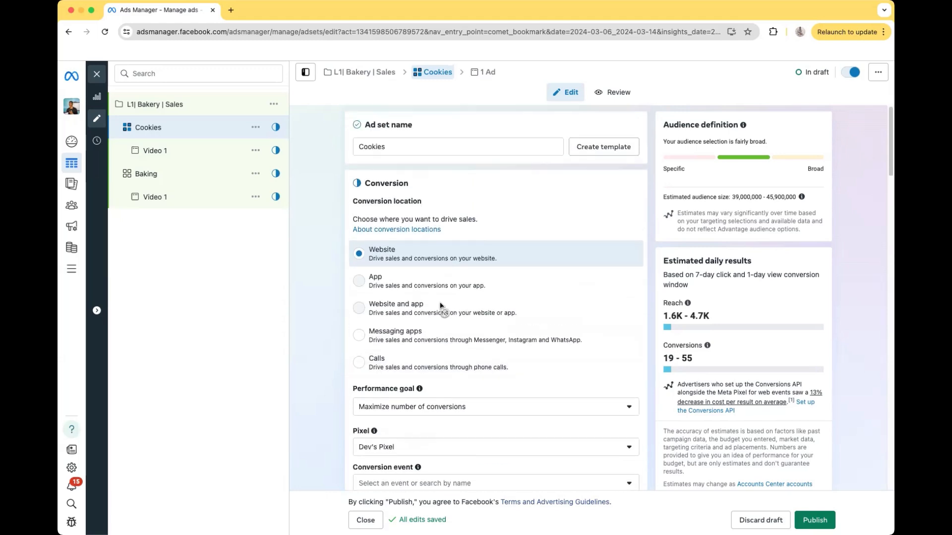
pyautogui.click(254, 128)
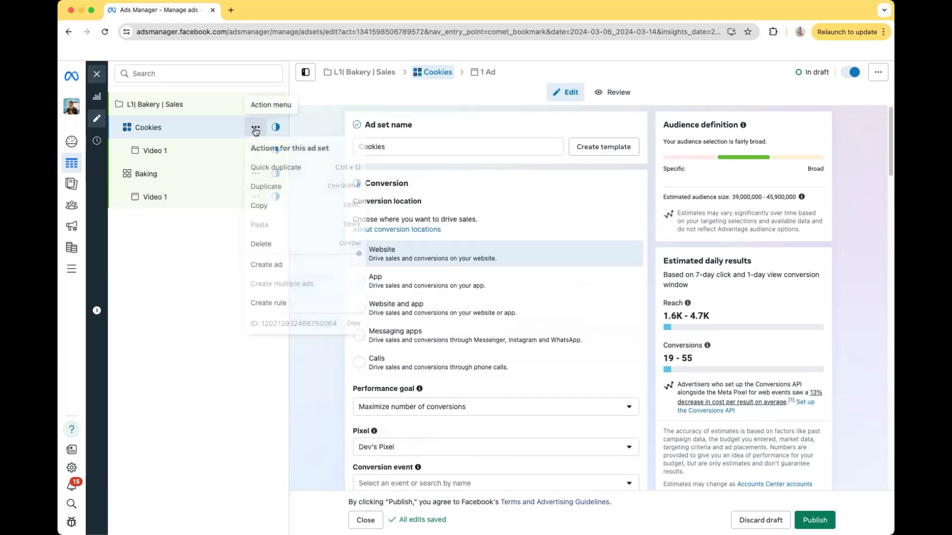
pyautogui.click(279, 169)
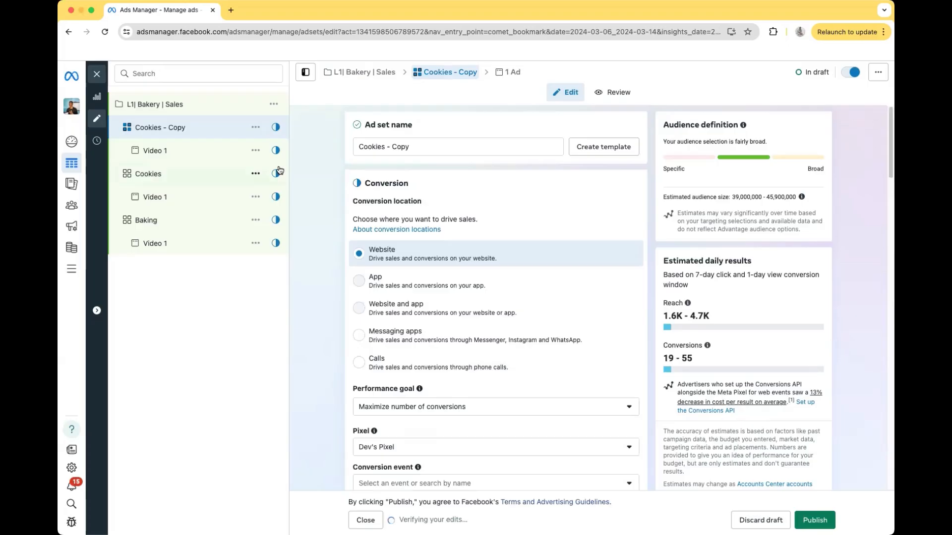
pyautogui.click(420, 147)
pyautogui.press('super+a')
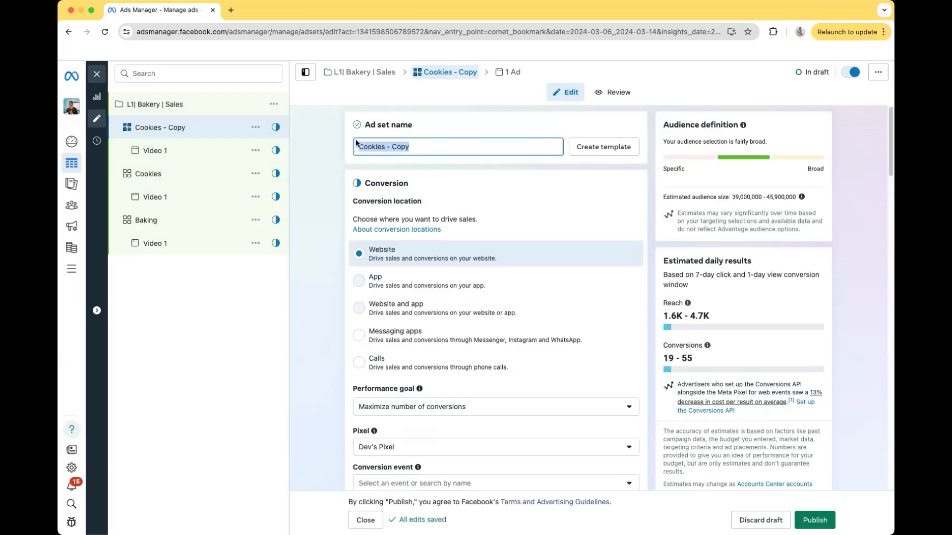
pyautogui.press('BackSpace')
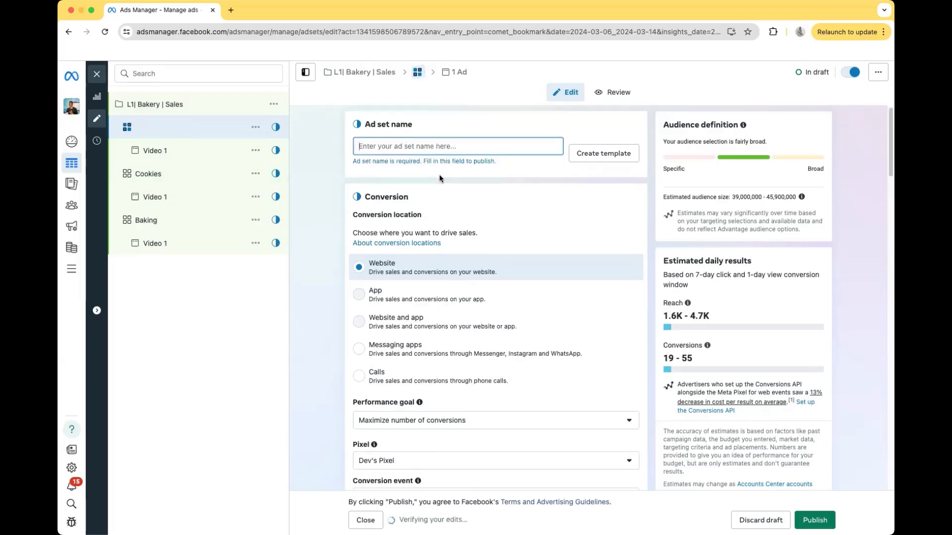
# Step: Replace the new copy's cookie interest with the "Food Network (television network)" interest in its detailed targeting
pyautogui.scroll(-15, 440, 179)
pyautogui.scroll(-20, 440, 179)
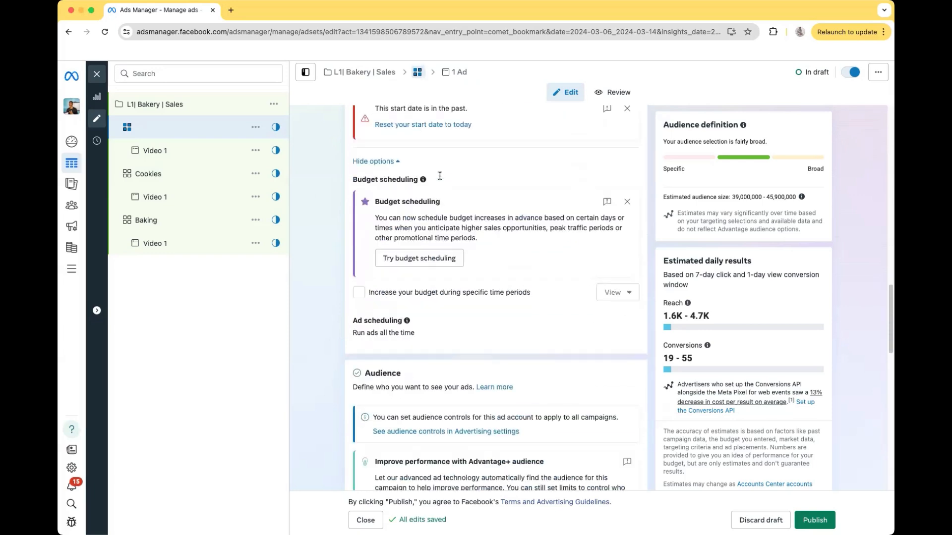
pyautogui.scroll(-3, 440, 175)
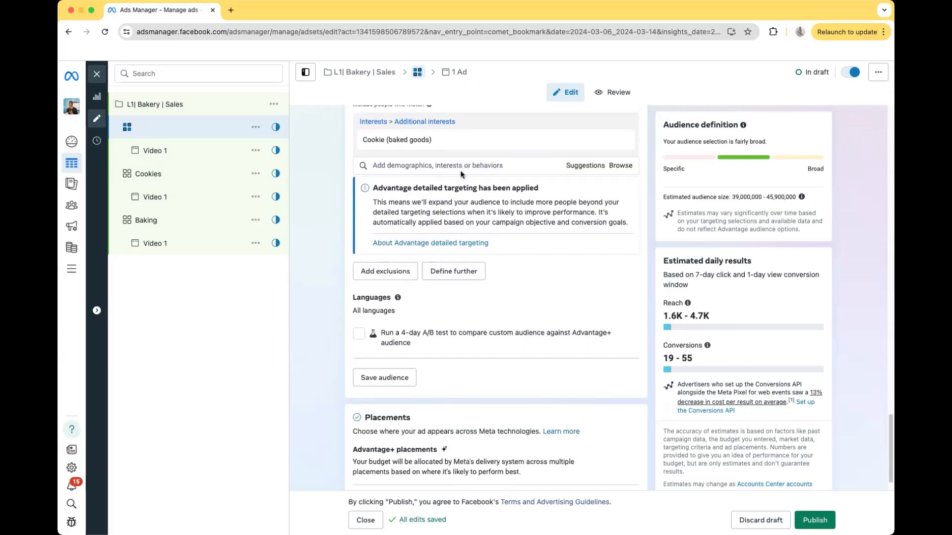
pyautogui.scroll(2, 472, 192)
pyautogui.moveTo(472, 192)
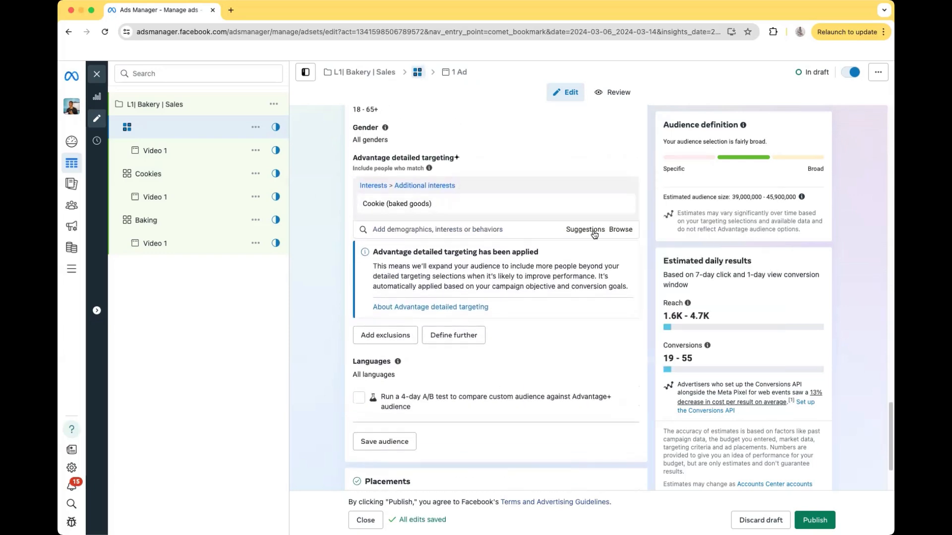
pyautogui.click(621, 205)
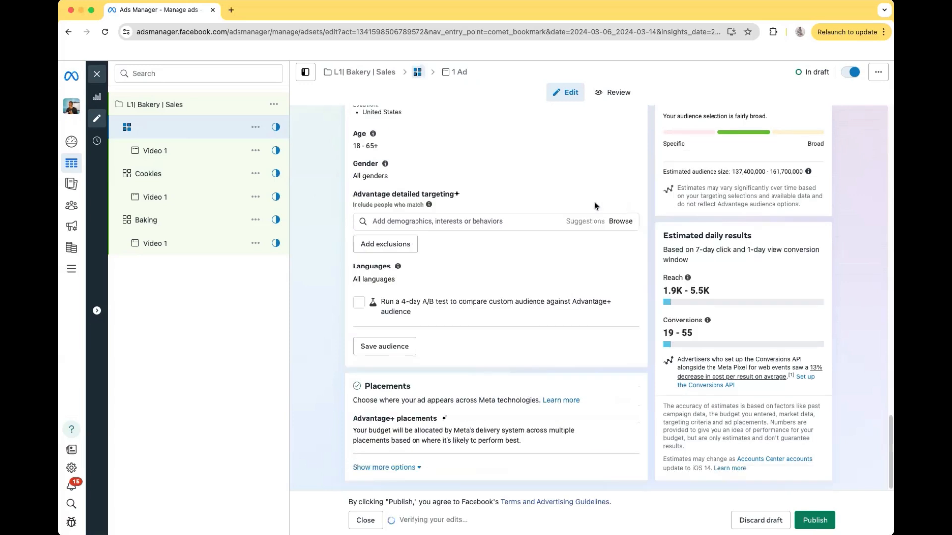
pyautogui.click(461, 222)
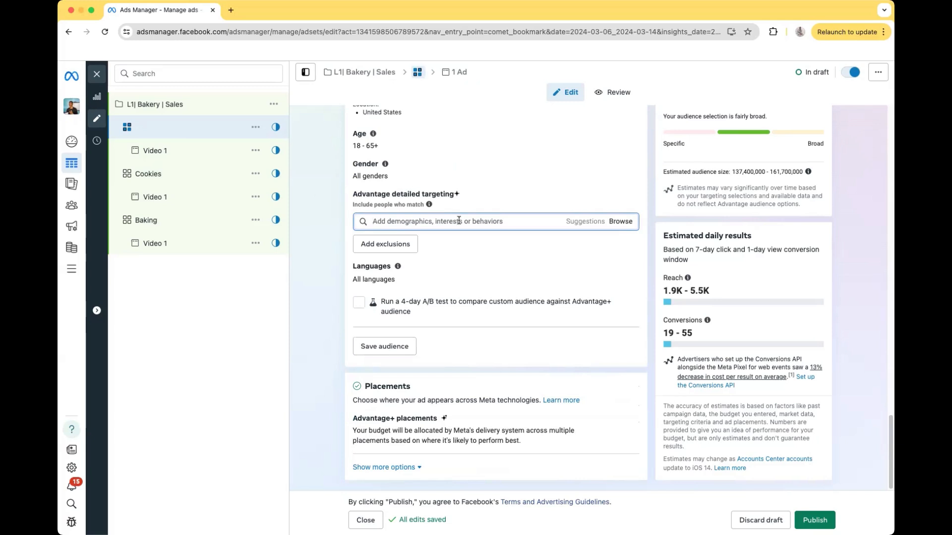
pyautogui.write('F')
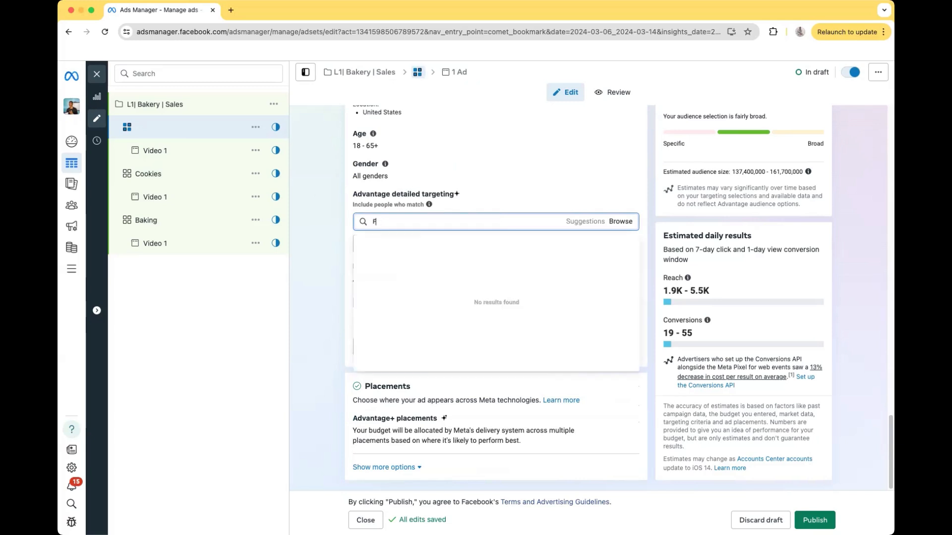
pyautogui.write('ood network')
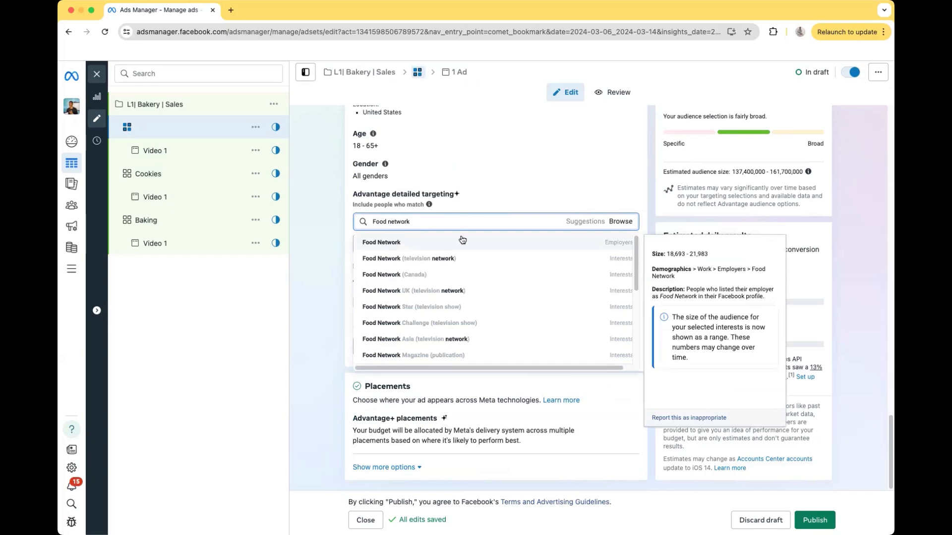
pyautogui.click(459, 257)
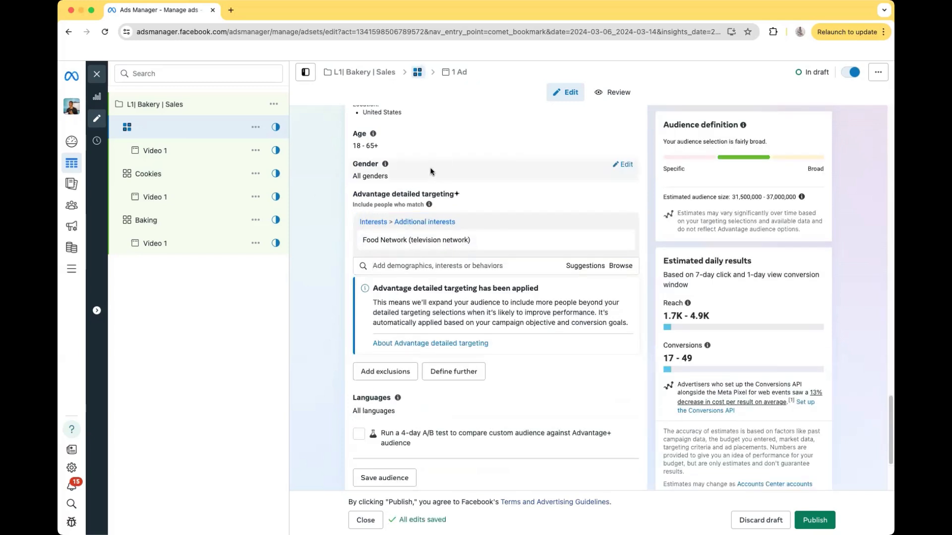
pyautogui.moveTo(445, 240)
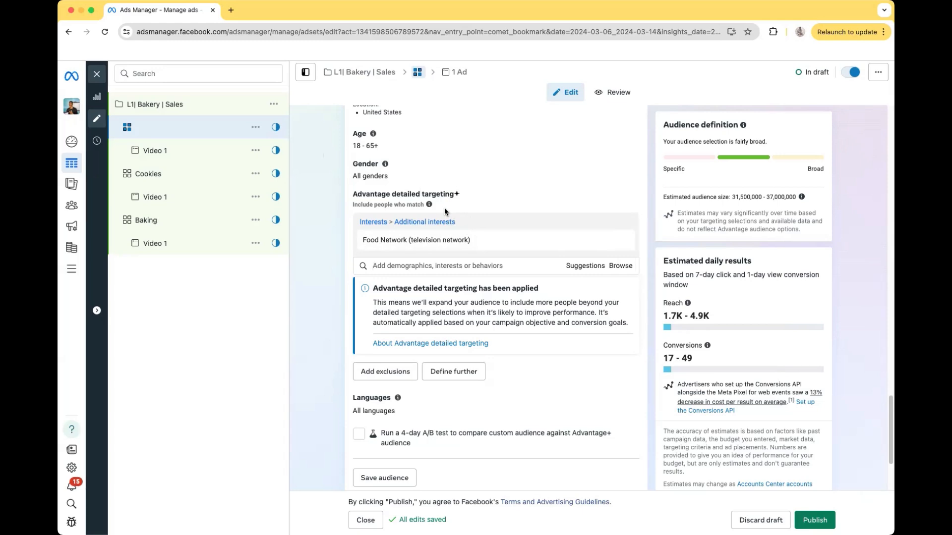
# Step: Name the new ad set copy "Food network"
pyautogui.scroll(10, 464, 193)
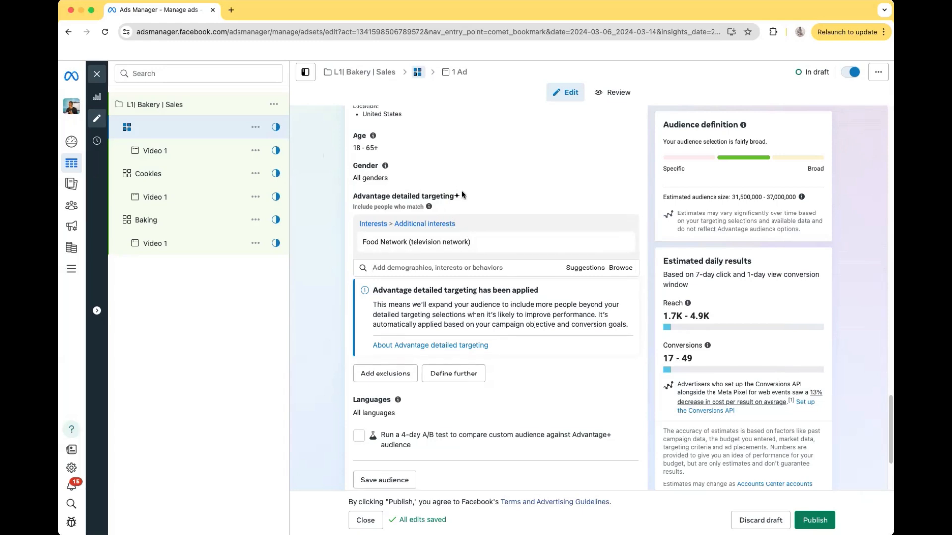
pyautogui.scroll(15, 463, 192)
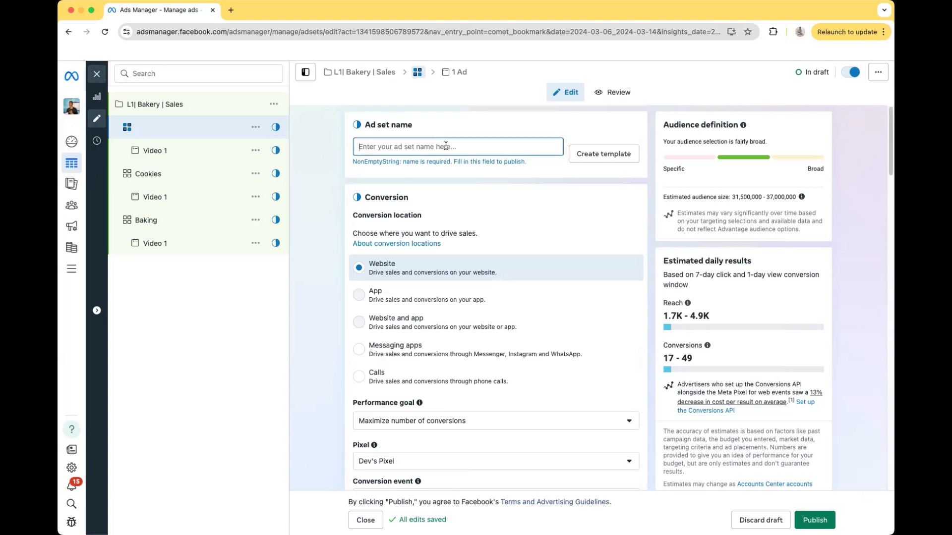
pyautogui.write('Food ')
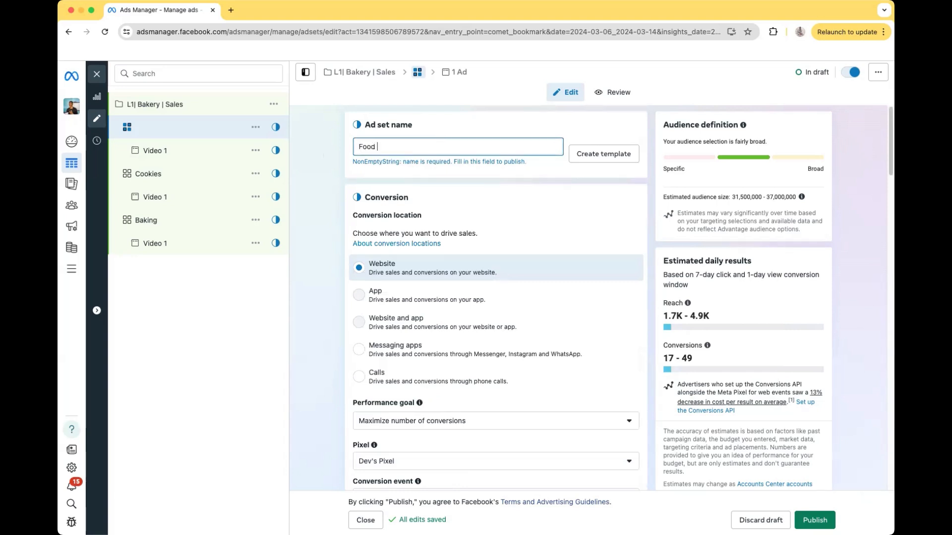
pyautogui.write('network')
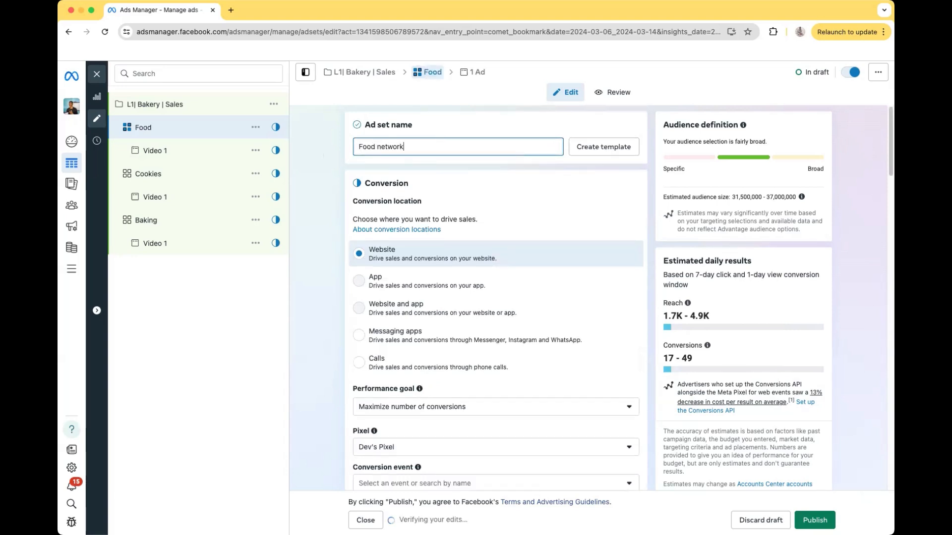
pyautogui.click(443, 108)
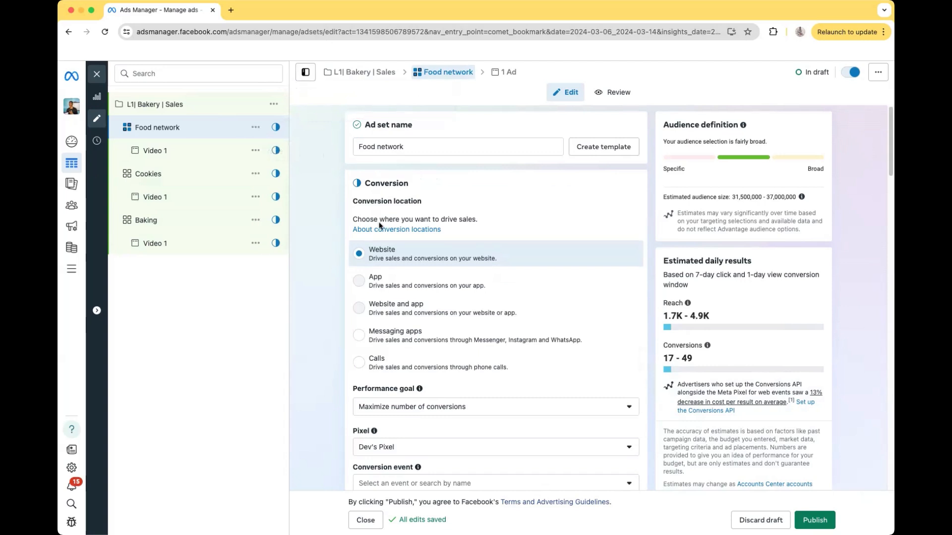
pyautogui.scroll(-3, 383, 220)
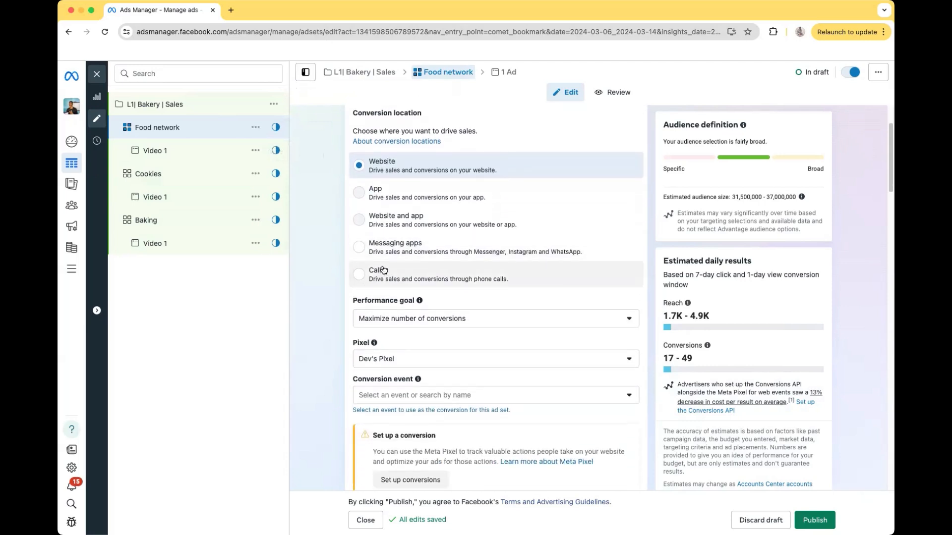
pyautogui.scroll(-1, 385, 269)
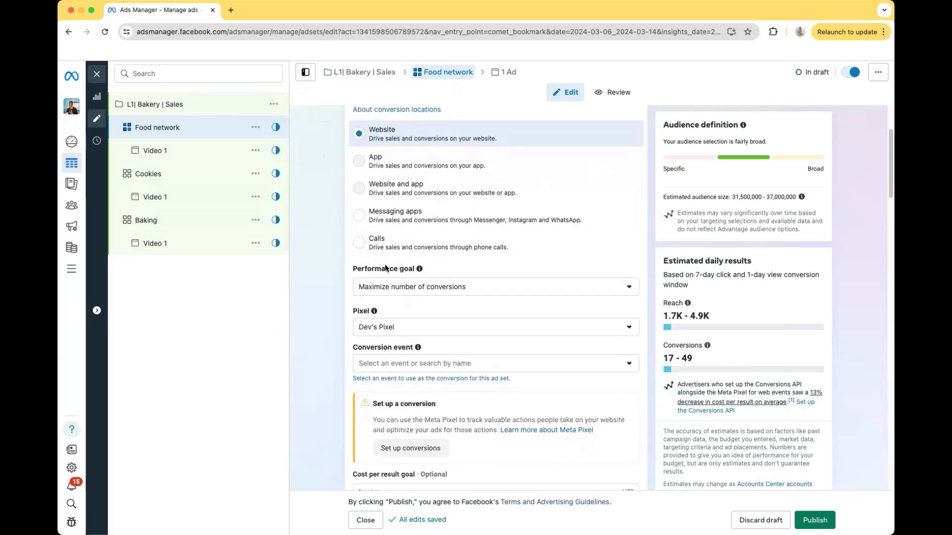